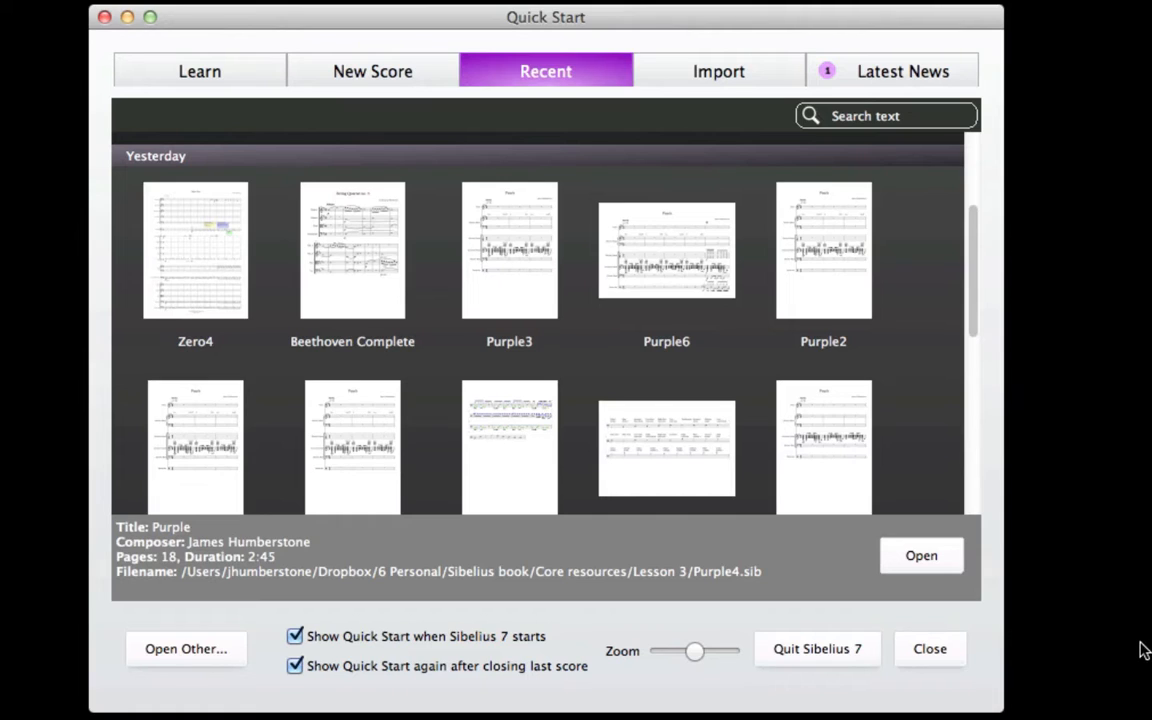
Open the recent score Beethoven Complete and start the Worksheet Creator.
{"action": "left_click", "coordinate": [358, 284]}
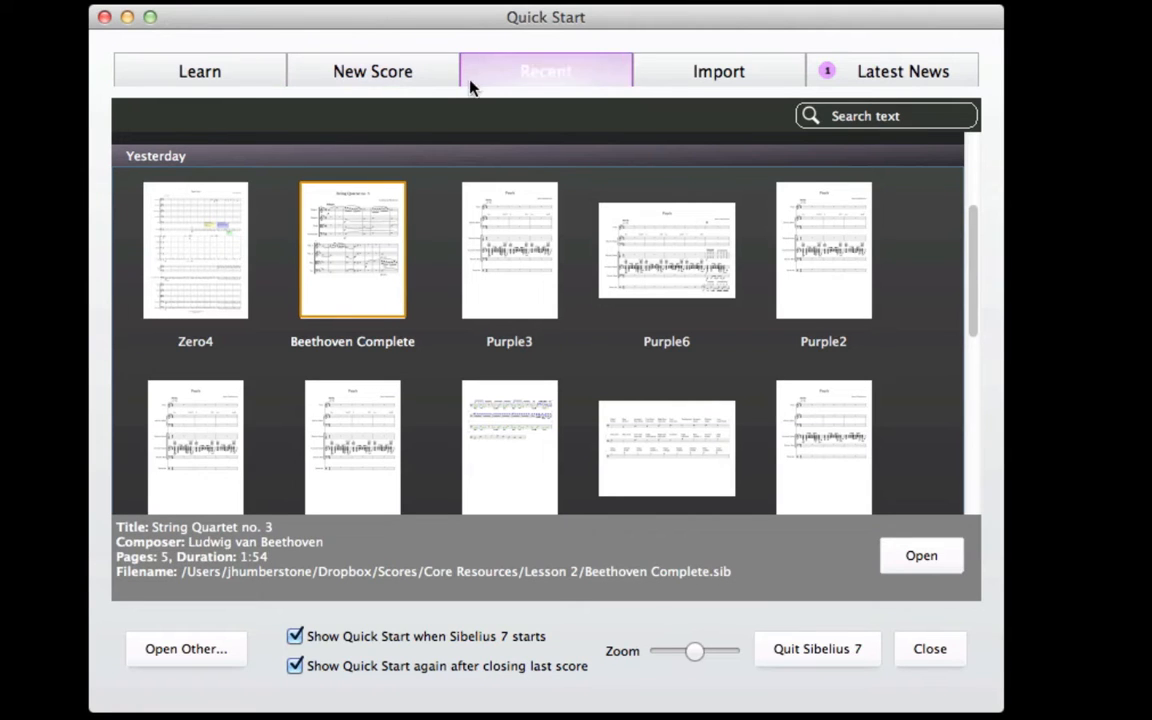
{"action": "double_click", "coordinate": [380, 229]}
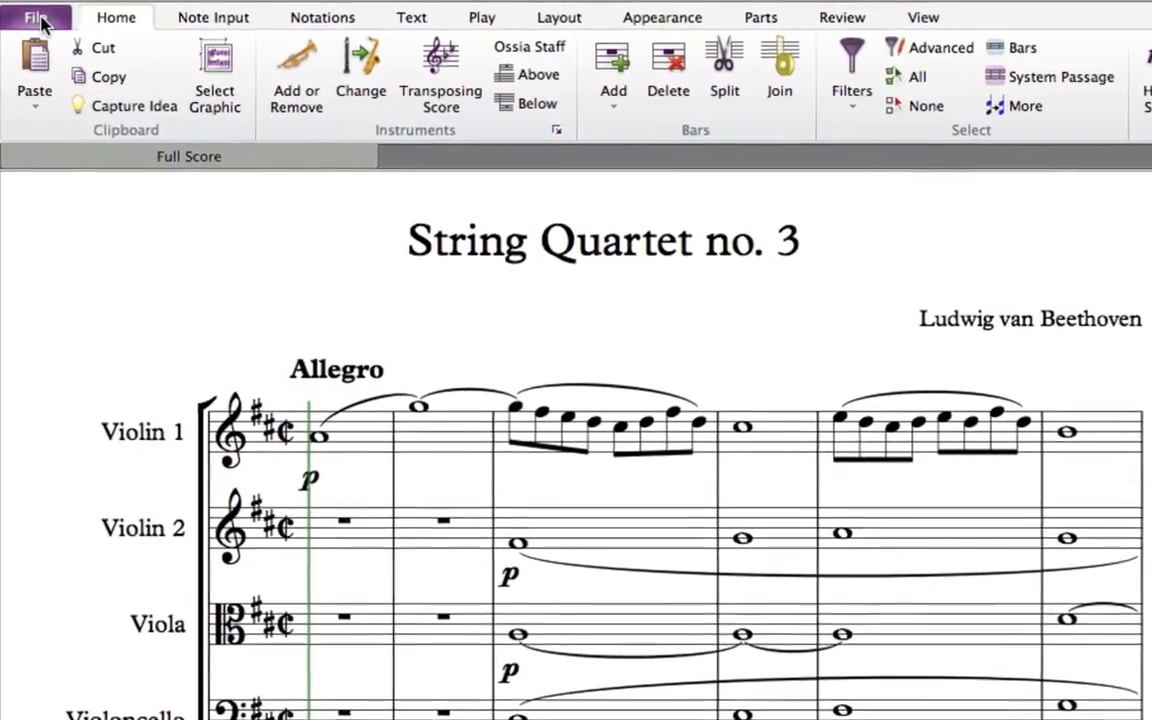
{"action": "left_click", "coordinate": [36, 21]}
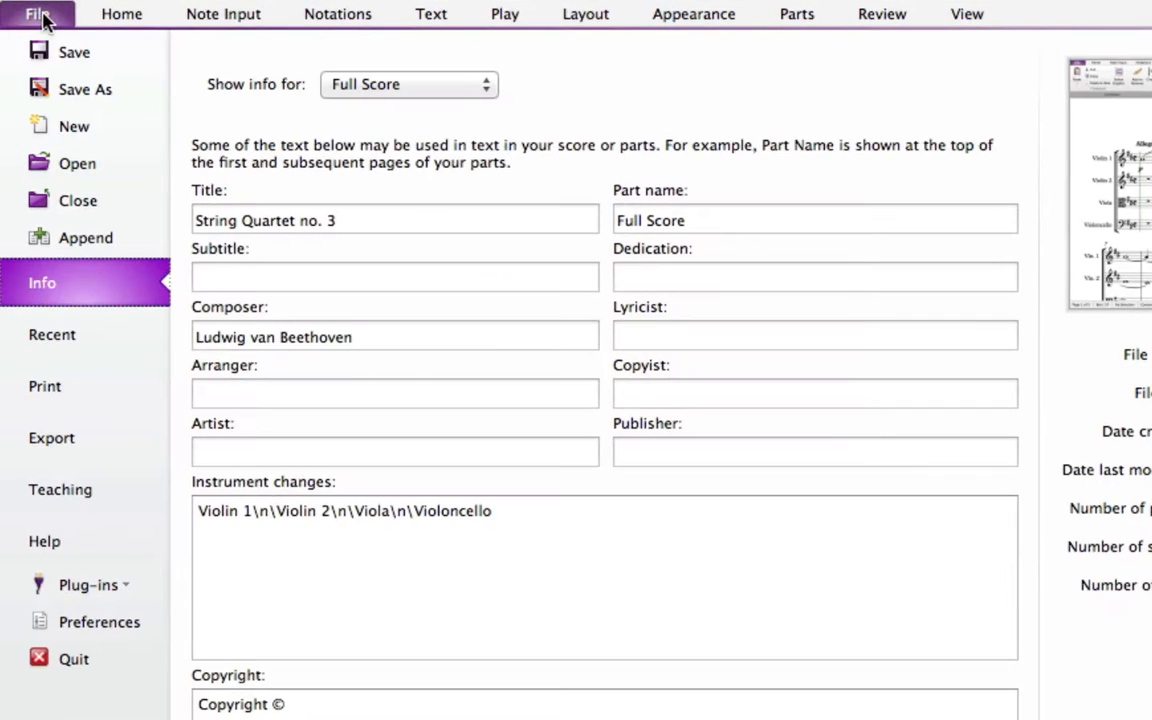
{"action": "left_click", "coordinate": [78, 496]}
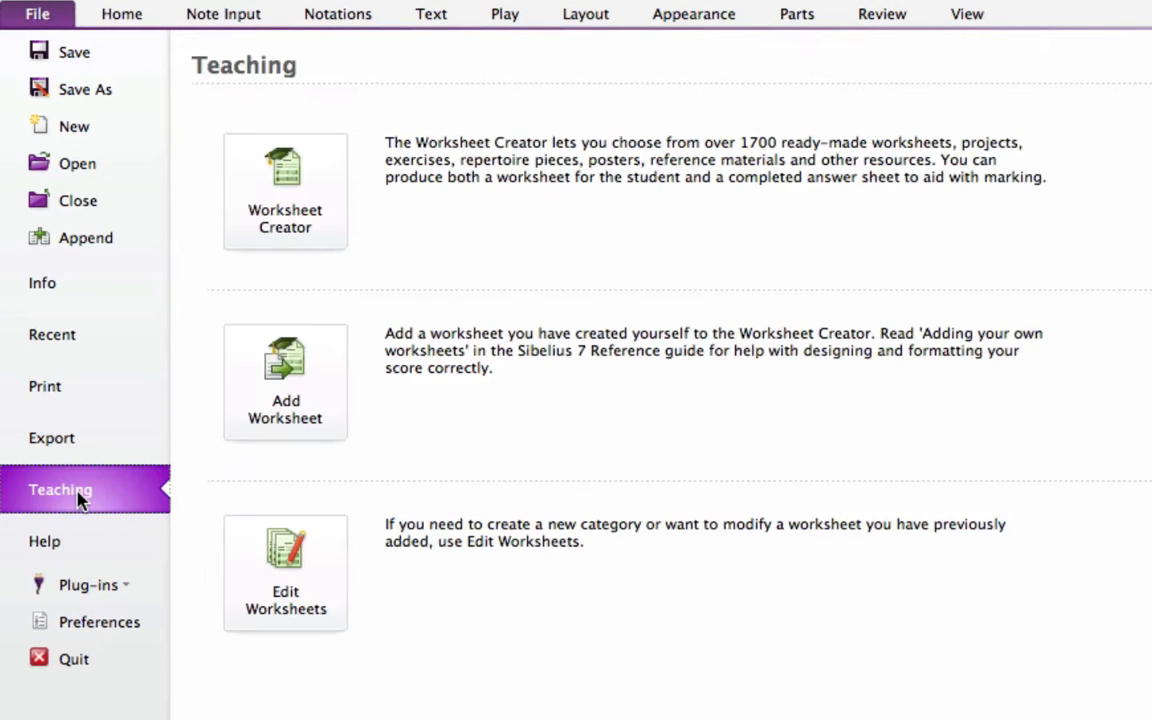
{"action": "left_click", "coordinate": [316, 214]}
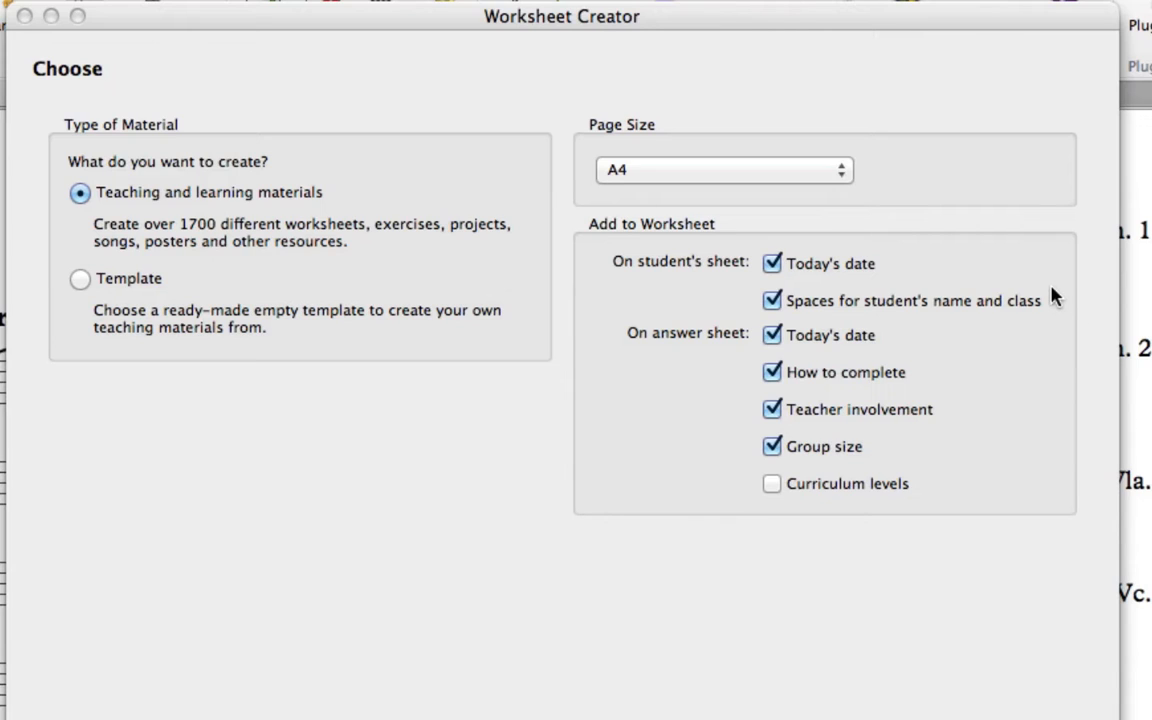
Set the worksheet page size to Letter and accept teaching and learning materials for any group size and any use.
{"action": "left_click", "coordinate": [842, 175]}
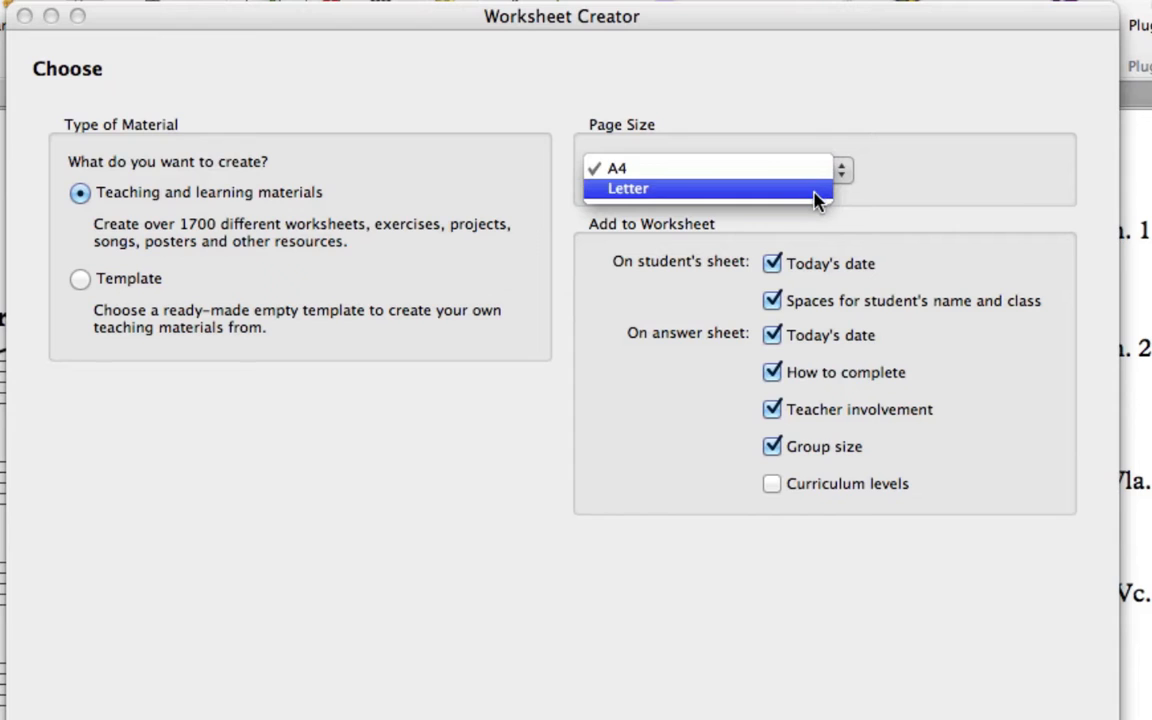
{"action": "left_click", "coordinate": [818, 195]}
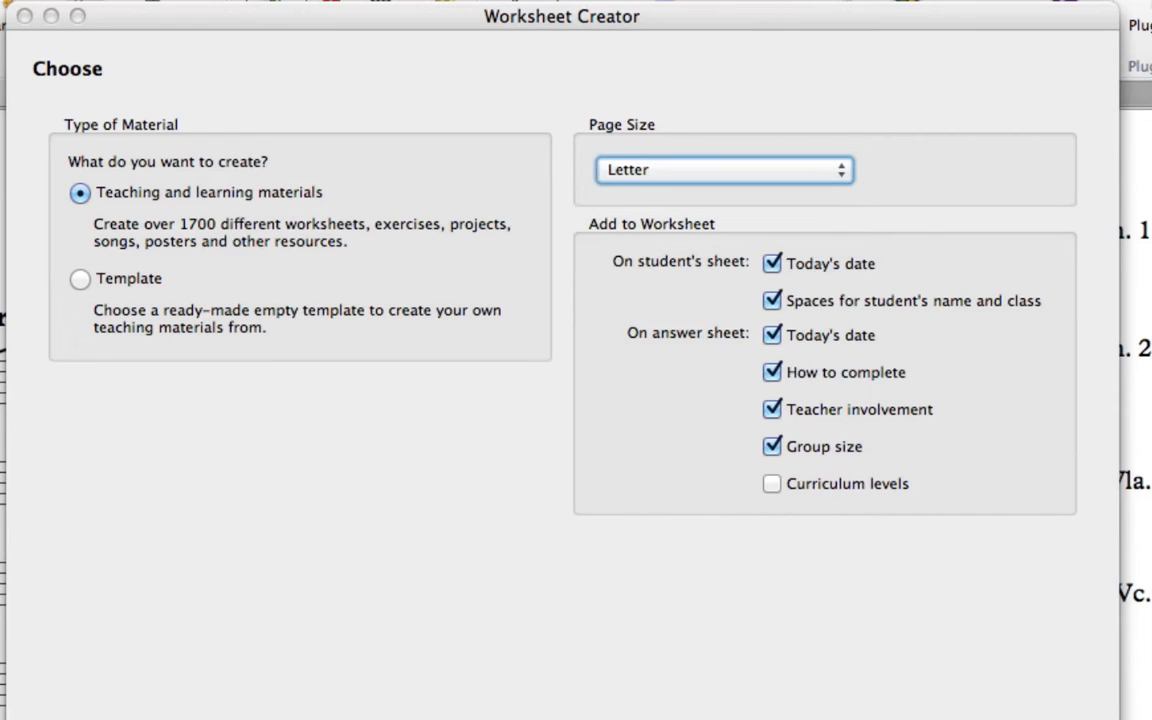
{"action": "key", "text": "Return"}
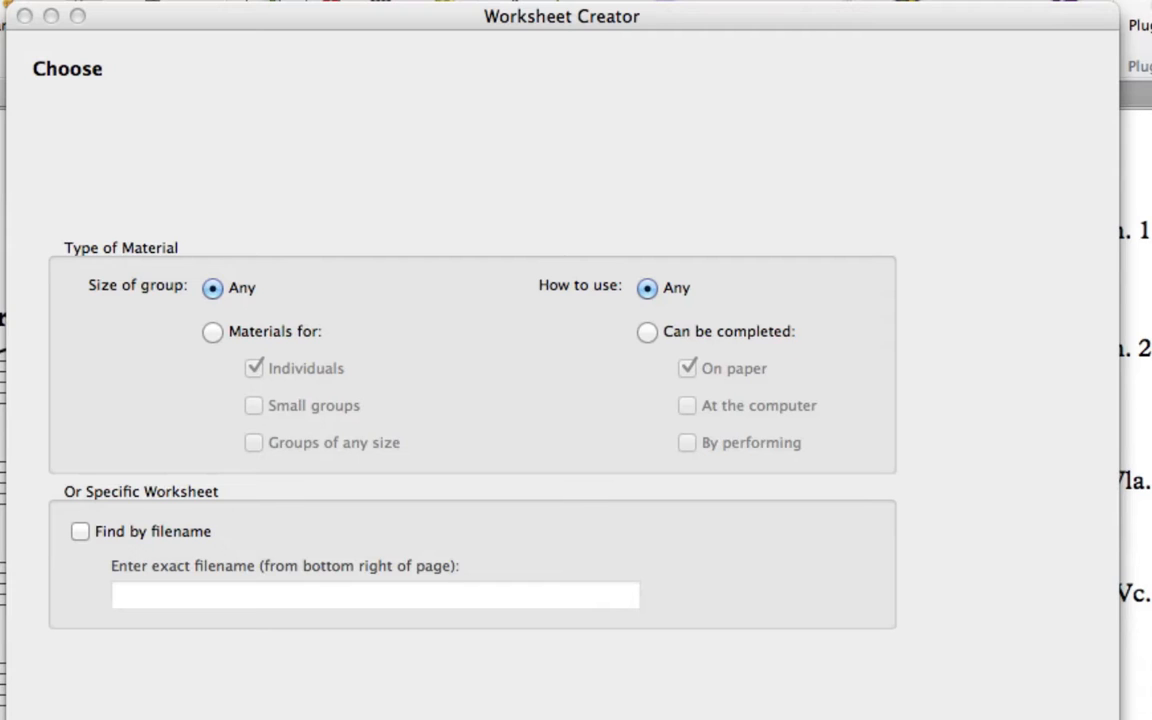
{"action": "key", "text": "Return"}
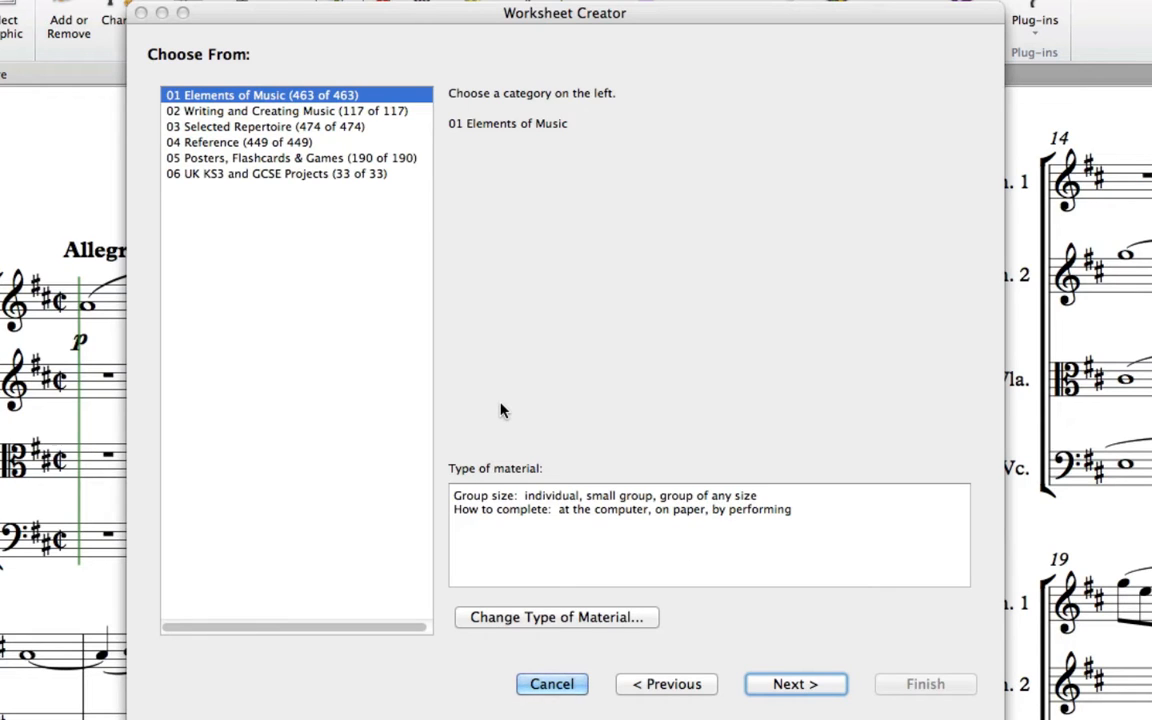
Browse the Elements of Music subcategories, including Notes & Rests and Score Analysis, and return to the main category list.
{"action": "left_click", "coordinate": [781, 688]}
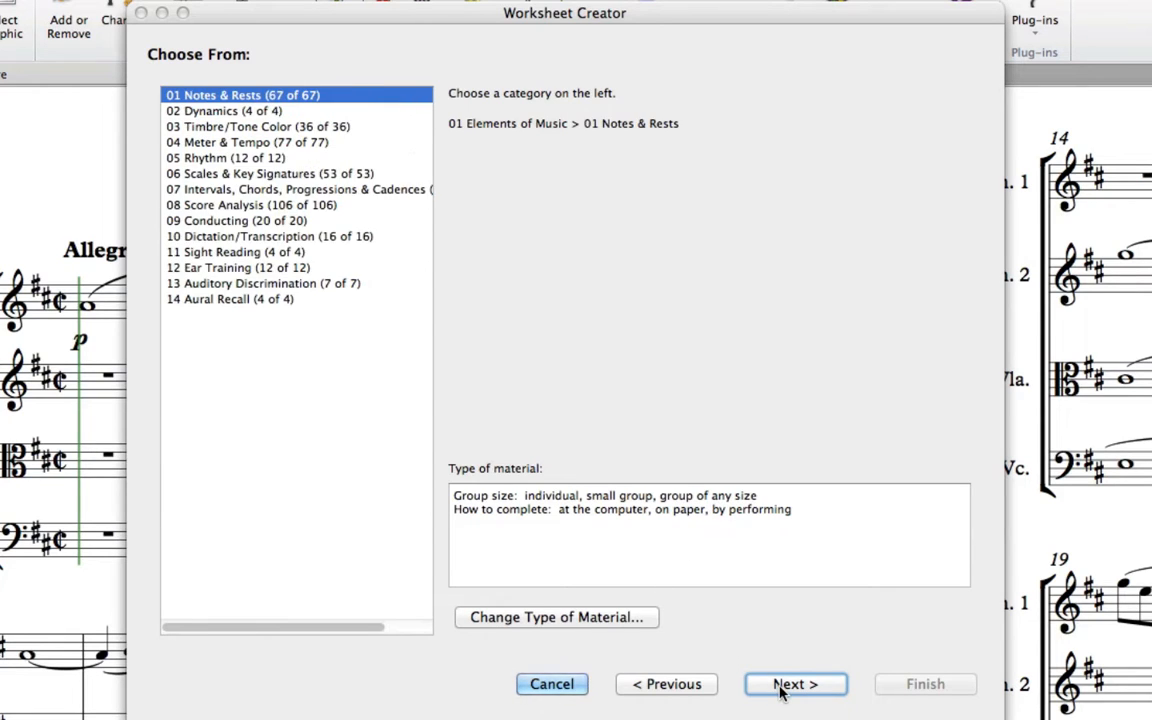
{"action": "left_click", "coordinate": [781, 688]}
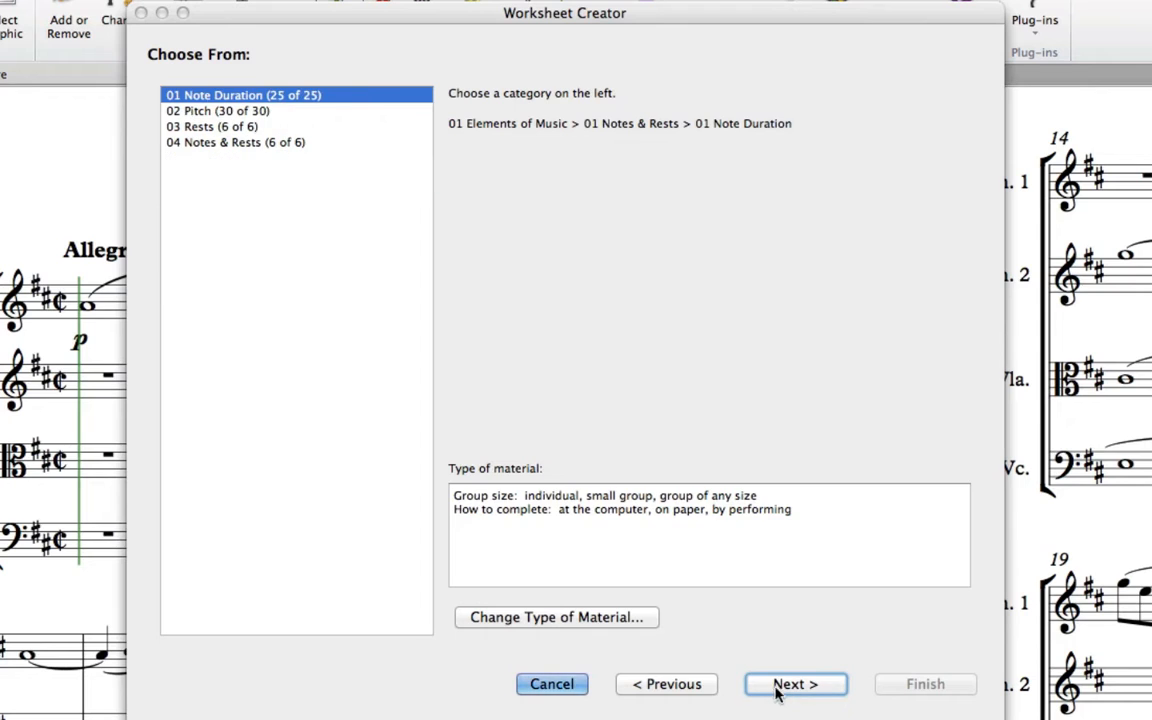
{"action": "left_click", "coordinate": [690, 688]}
{"action": "left_click", "coordinate": [697, 688]}
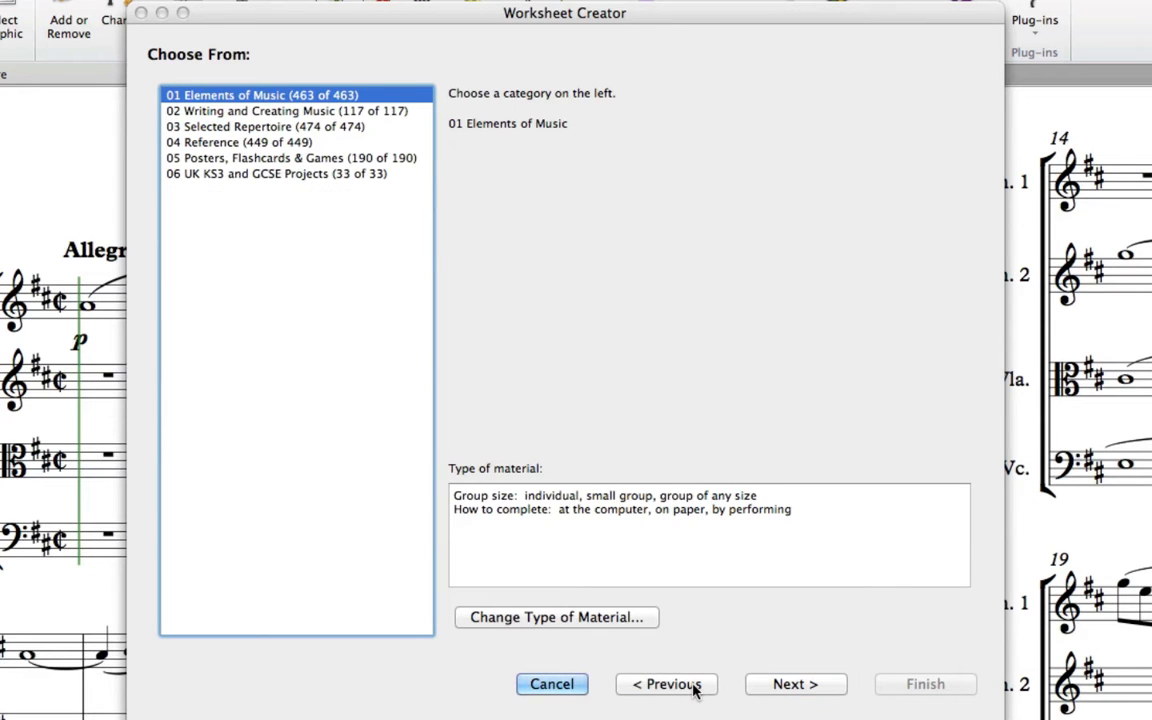
{"action": "left_click", "coordinate": [805, 688]}
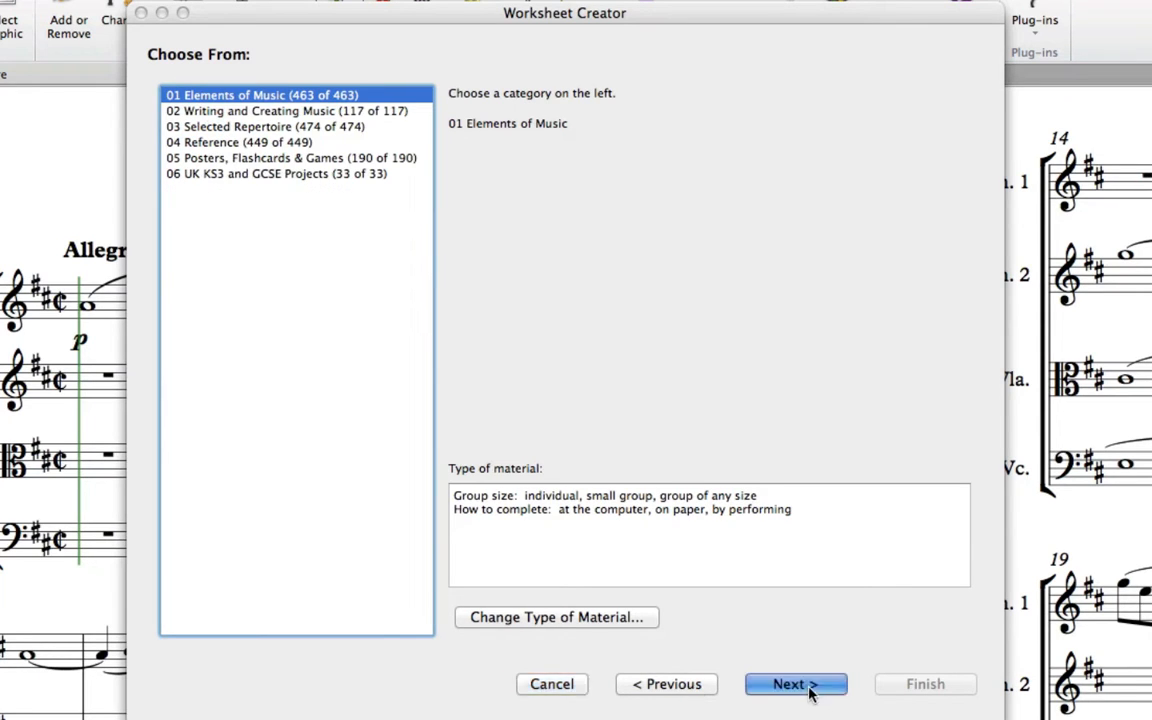
{"action": "left_click", "coordinate": [252, 205]}
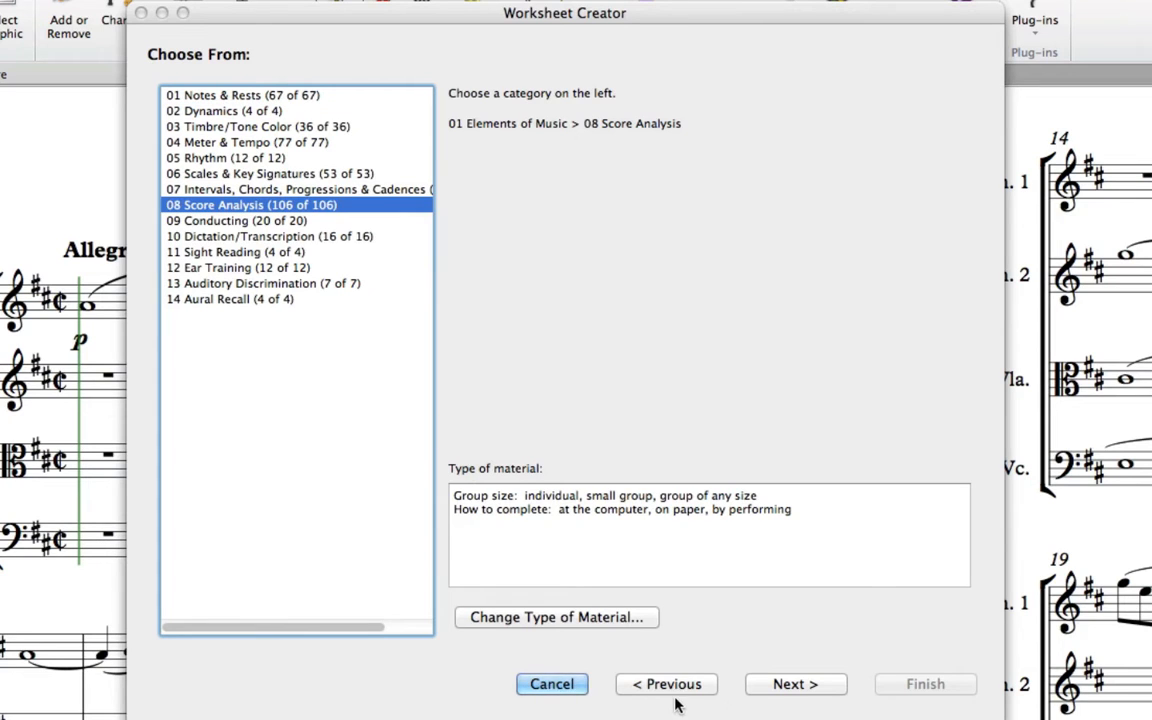
{"action": "left_click", "coordinate": [788, 684]}
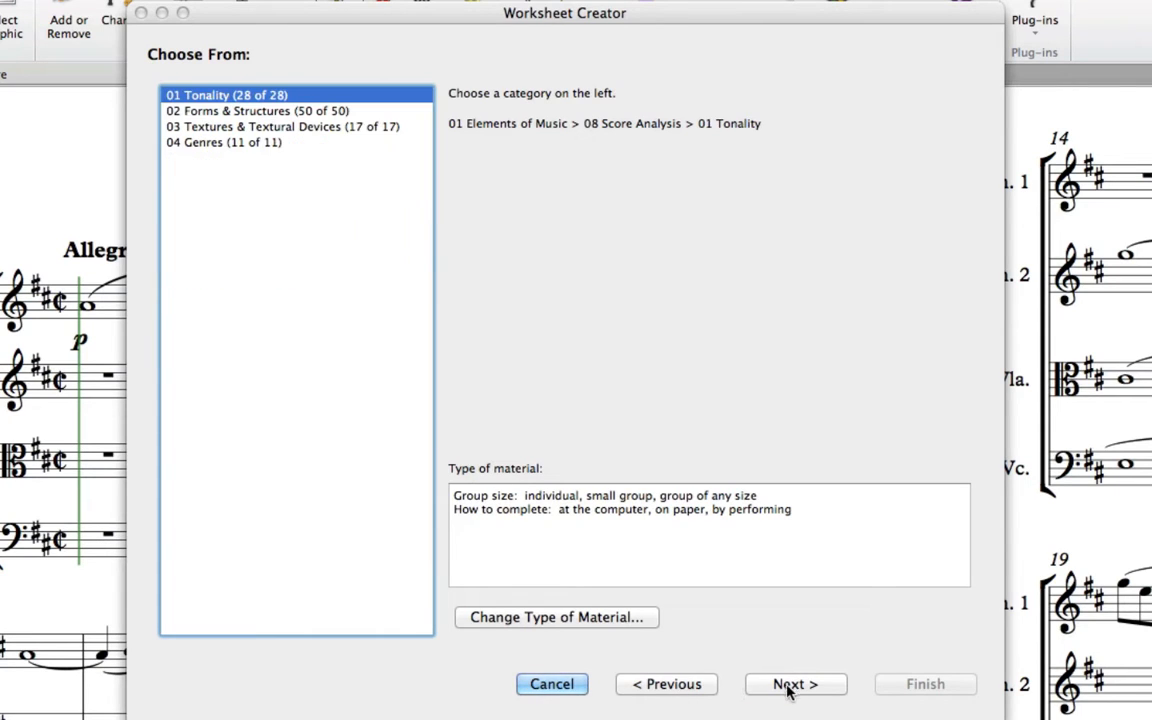
{"action": "left_click", "coordinate": [677, 688]}
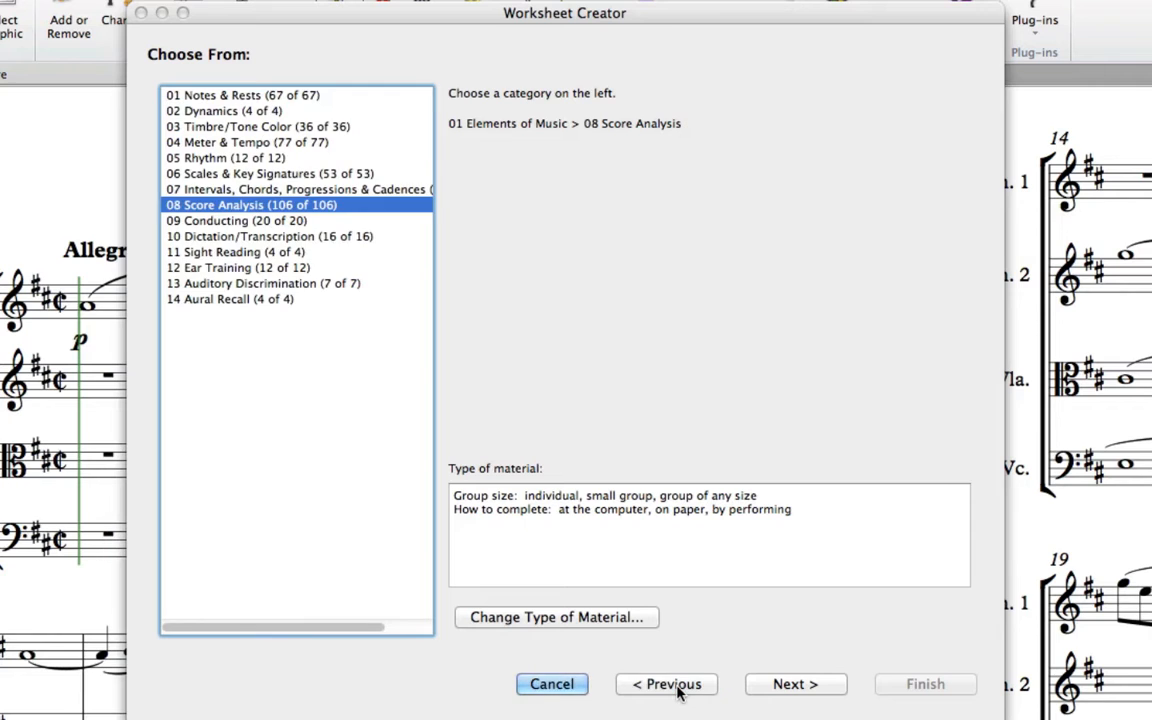
{"action": "left_click", "coordinate": [786, 682]}
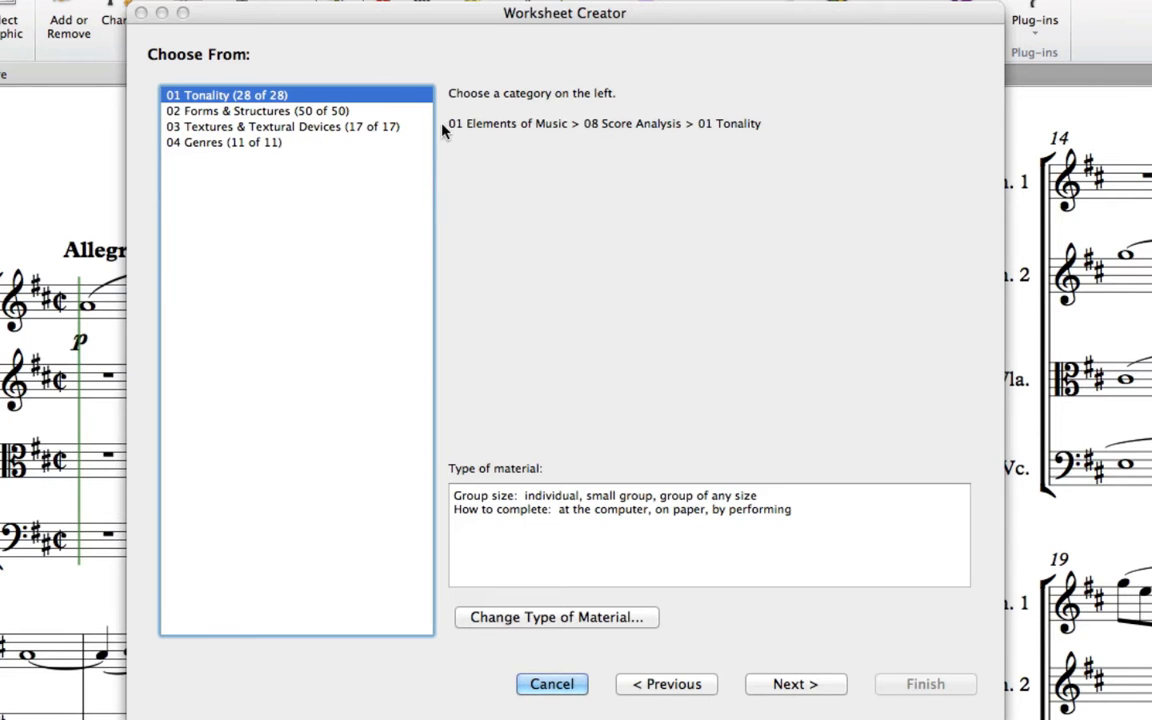
{"action": "left_click", "coordinate": [668, 687]}
{"action": "left_click", "coordinate": [686, 688]}
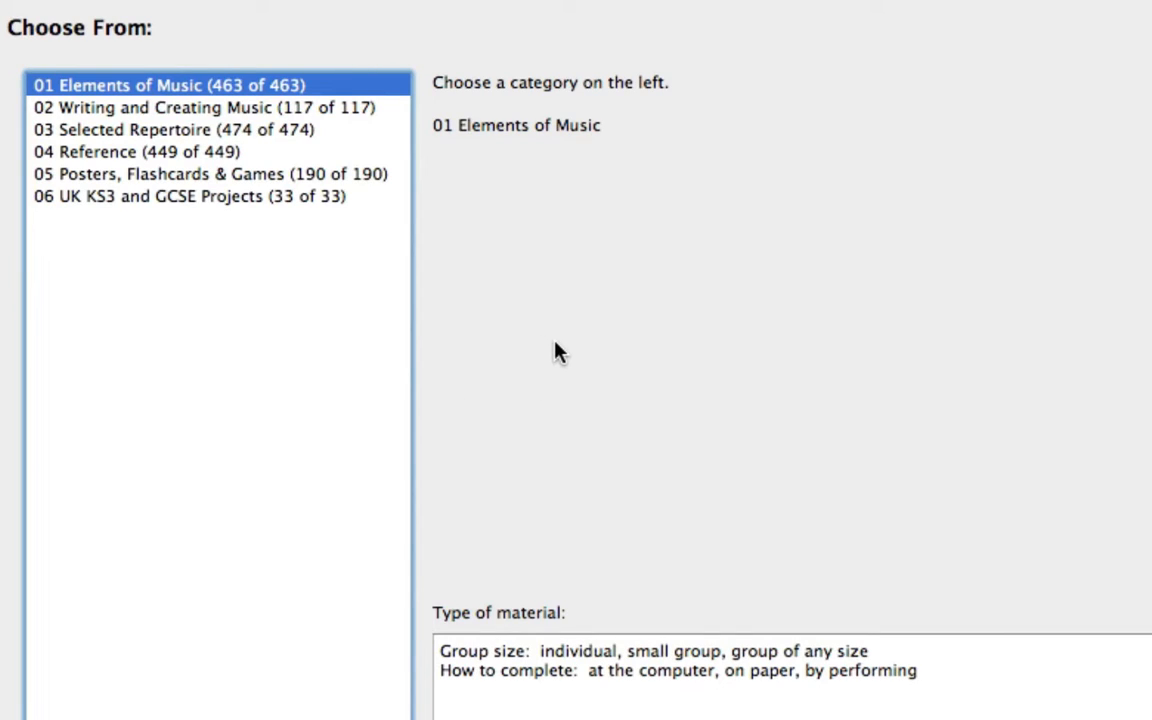
Under Elements of Music > Intervals, Chords, Progressions & Cadences > Intervals > Write Intervals, select worksheet 03 Complete, Given Tonic, Number & Quality.
{"action": "double_click", "coordinate": [170, 93]}
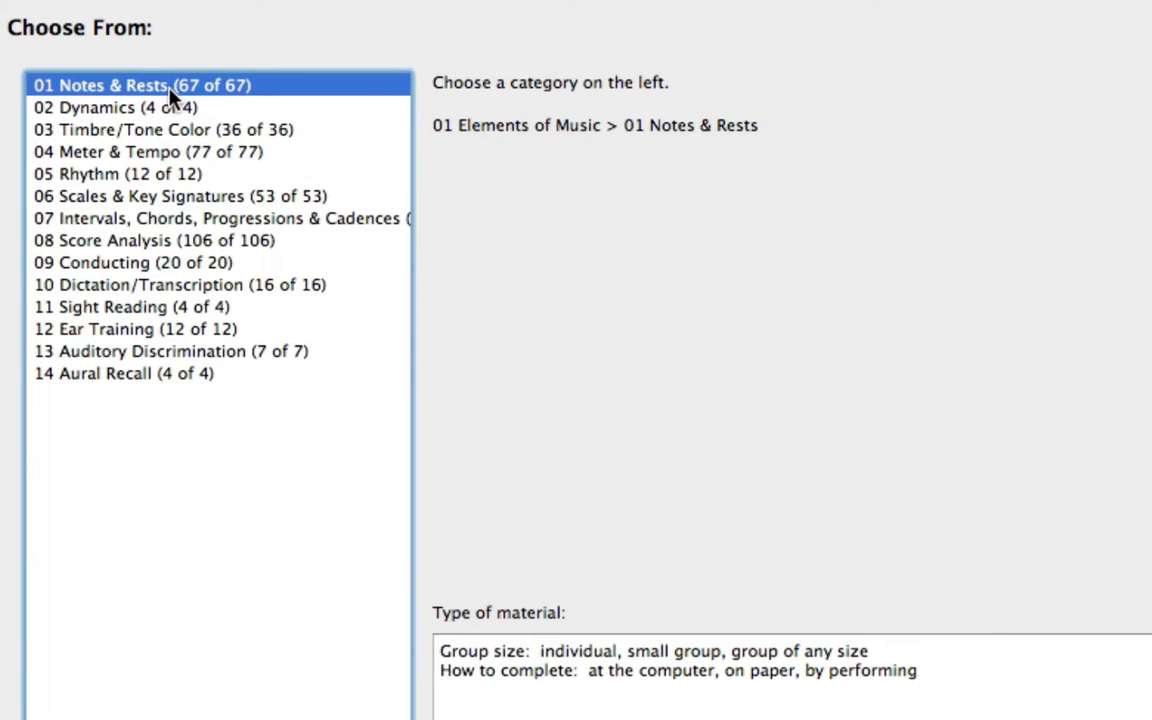
{"action": "double_click", "coordinate": [113, 220]}
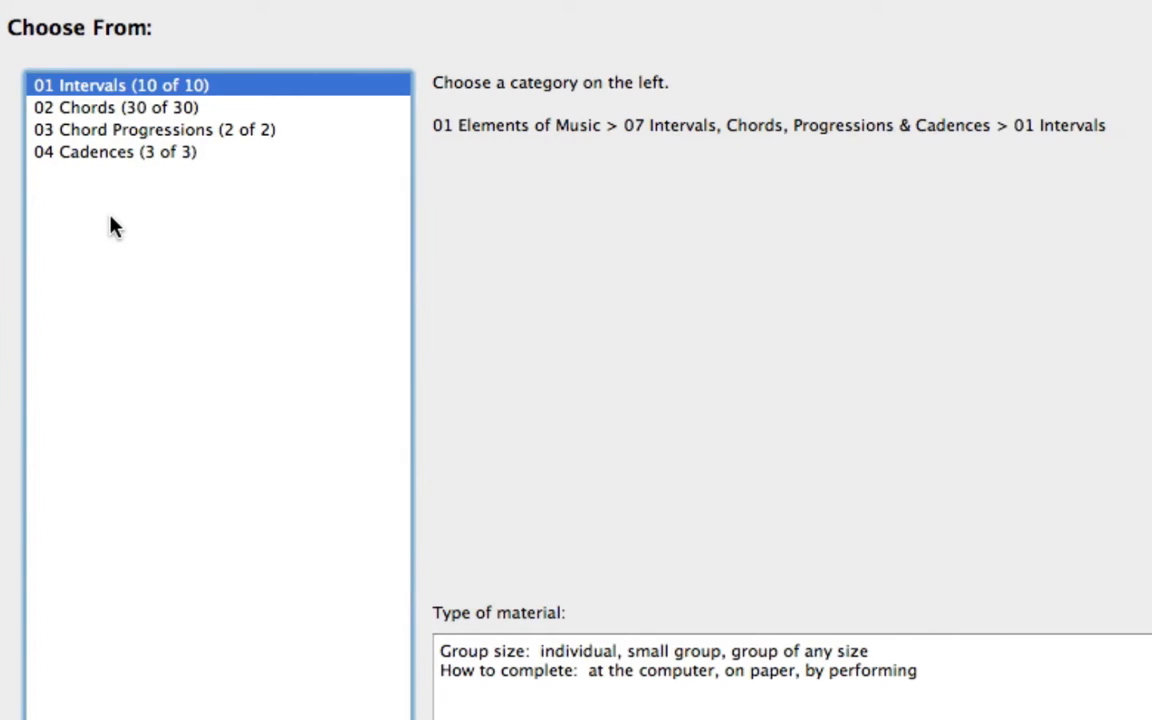
{"action": "double_click", "coordinate": [127, 88]}
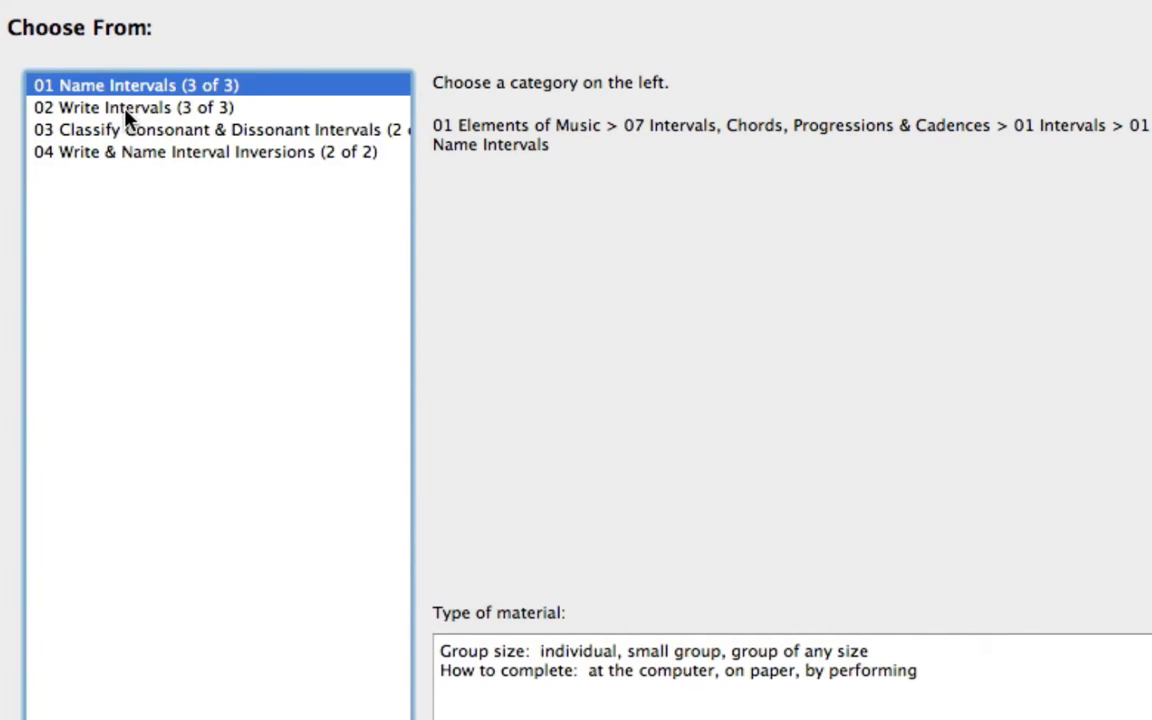
{"action": "double_click", "coordinate": [125, 110]}
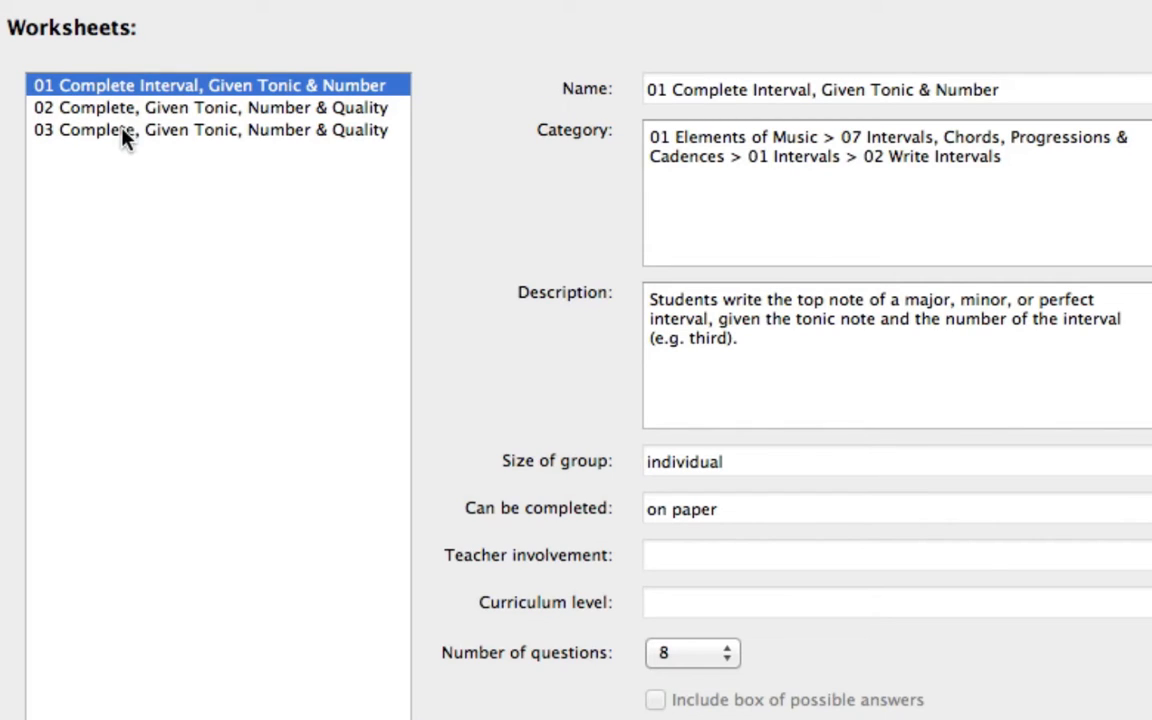
{"action": "left_click", "coordinate": [122, 134]}
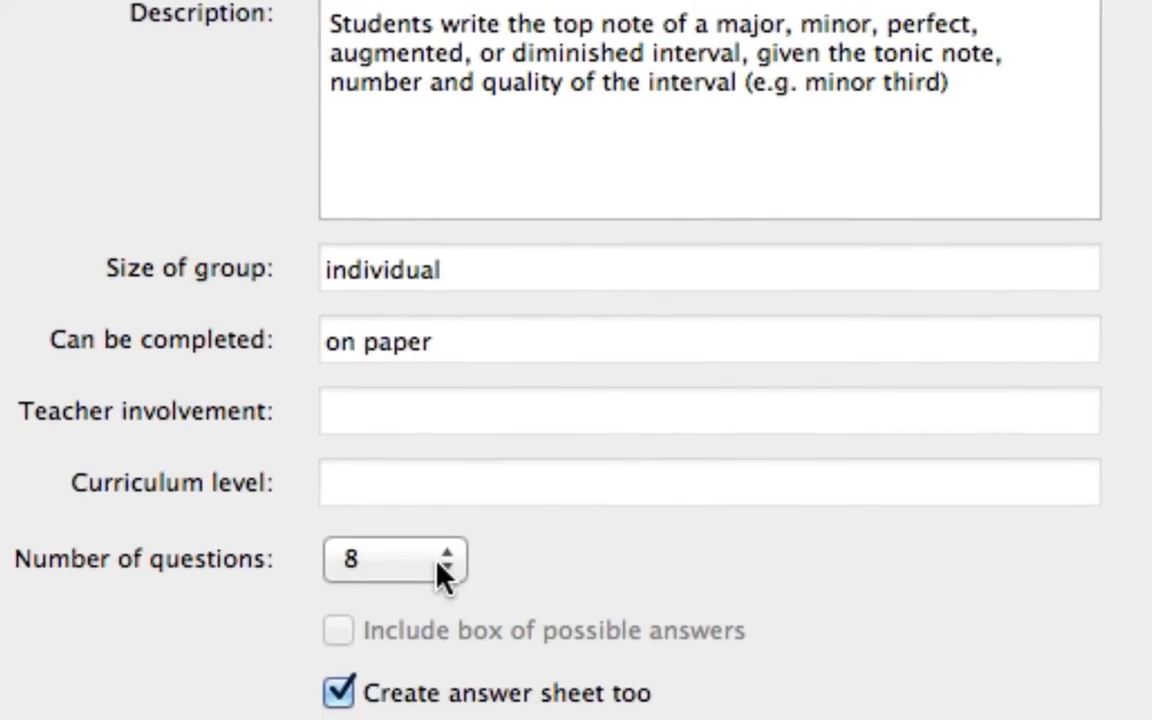
Set the number of questions to 16 and generate the student worksheet together with its answer sheet.
{"action": "left_click", "coordinate": [440, 678]}
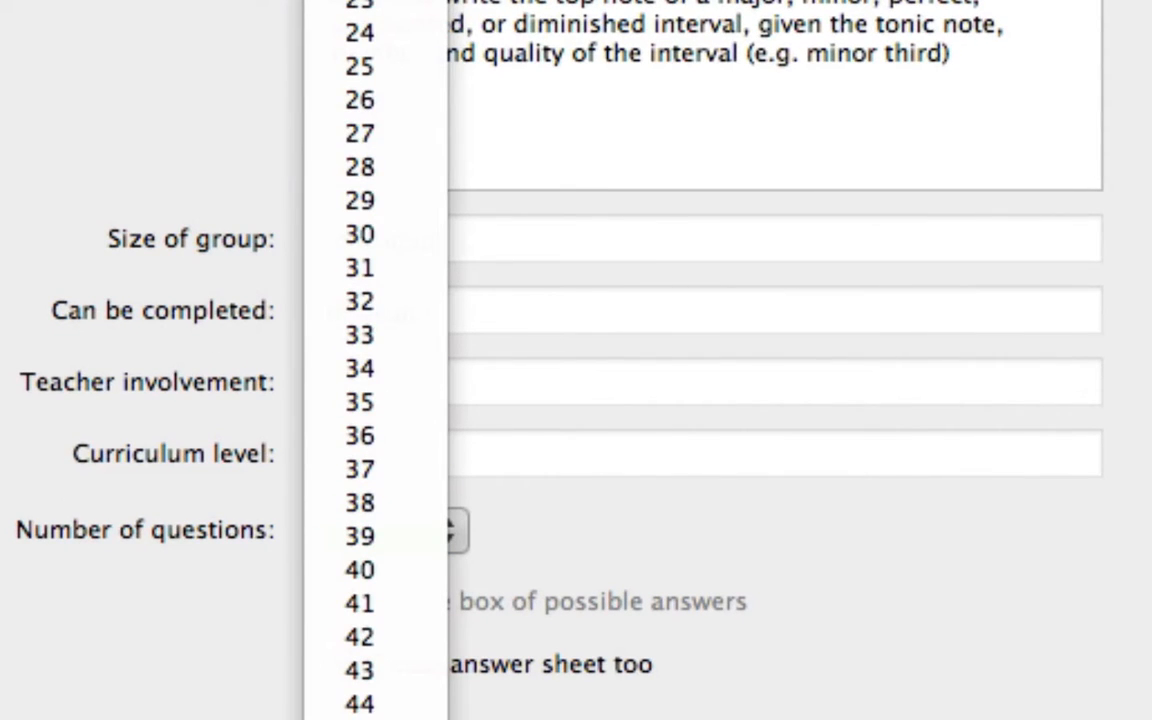
{"action": "left_click", "coordinate": [360, 2]}
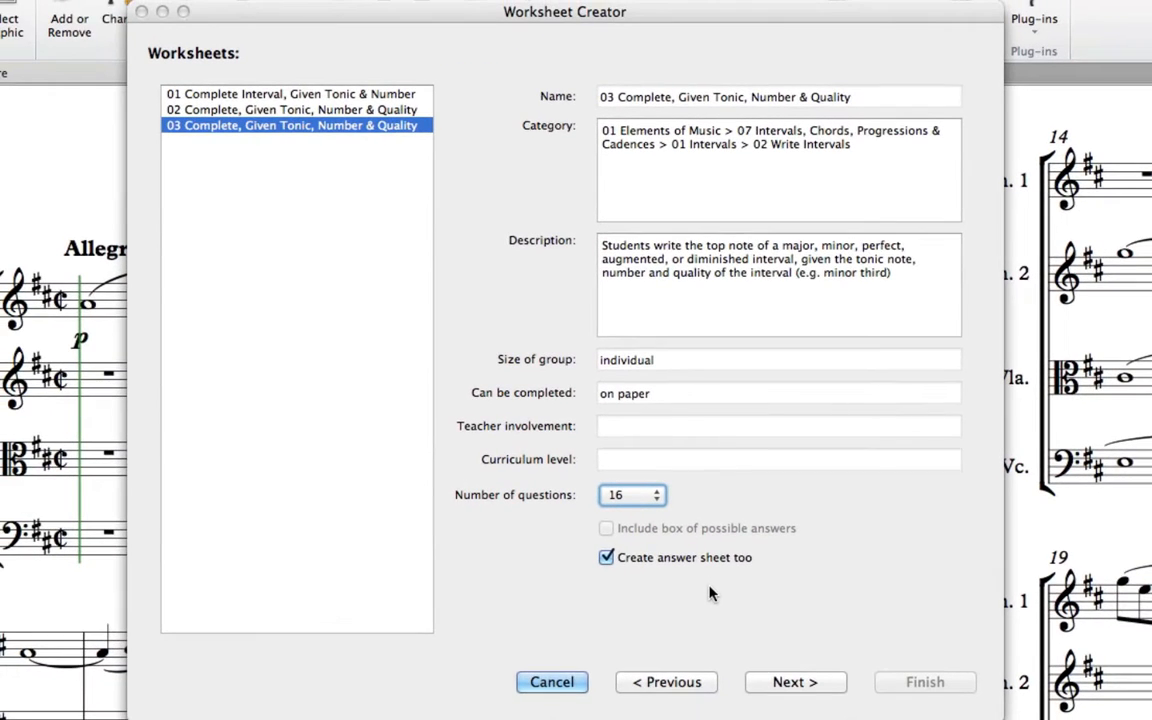
{"action": "left_click", "coordinate": [815, 686]}
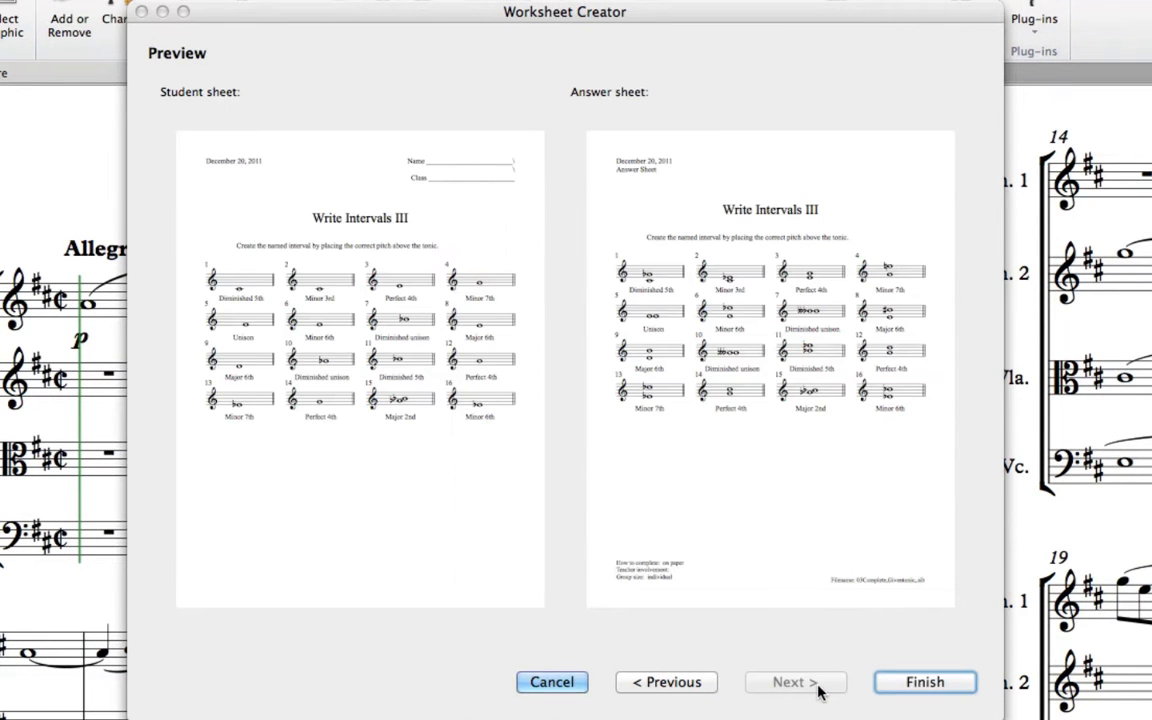
{"action": "left_click", "coordinate": [918, 684]}
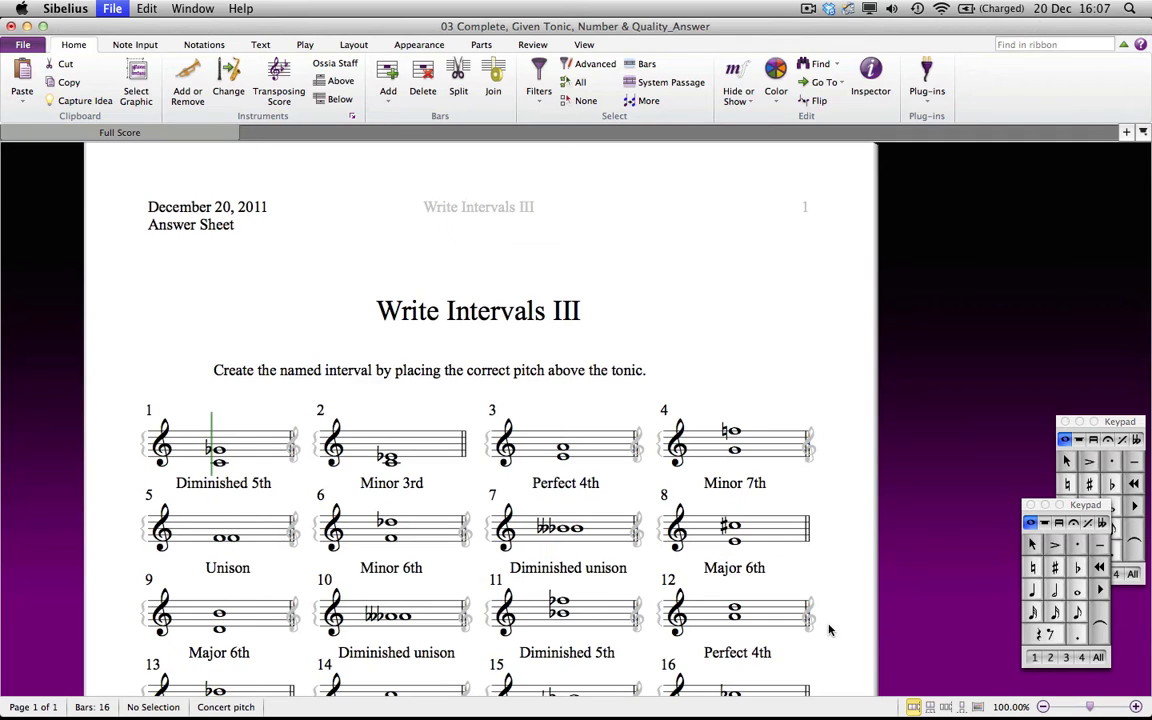
Look over the Write Intervals III answer sheet and close it without saving.
{"action": "scroll", "coordinate": [835, 582], "scroll_direction": "down", "scroll_amount": 6}
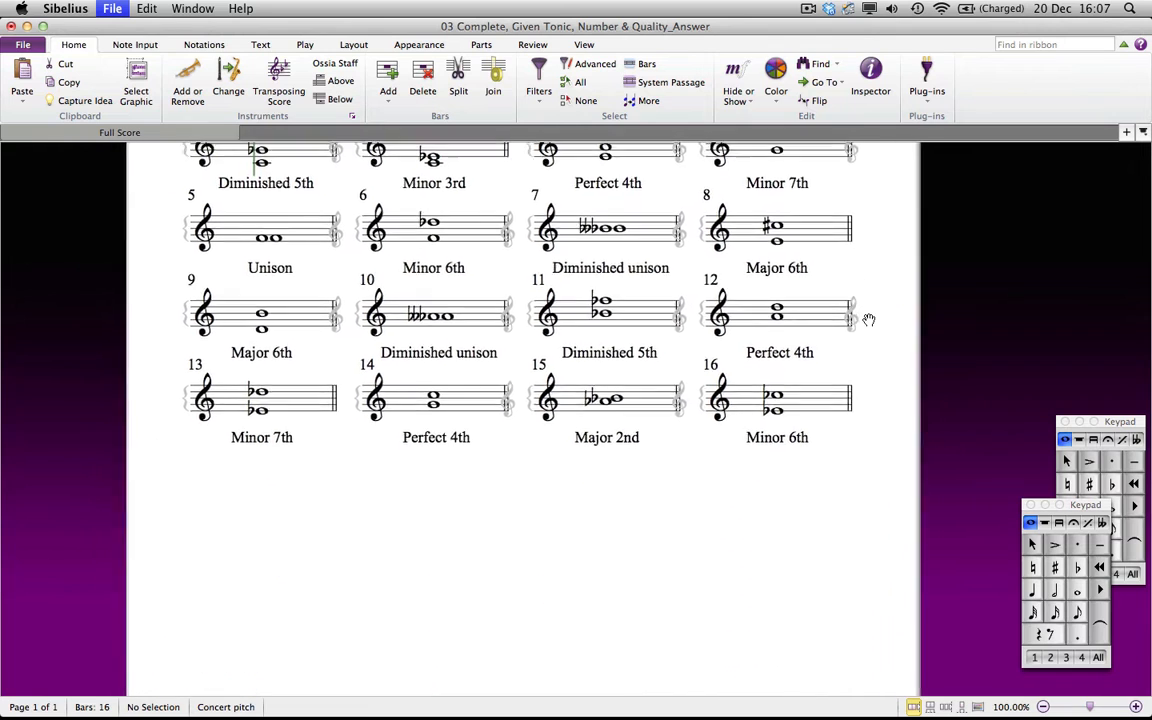
{"action": "scroll", "coordinate": [869, 316], "scroll_direction": "up", "scroll_amount": 2}
{"action": "key", "text": "super+w"}
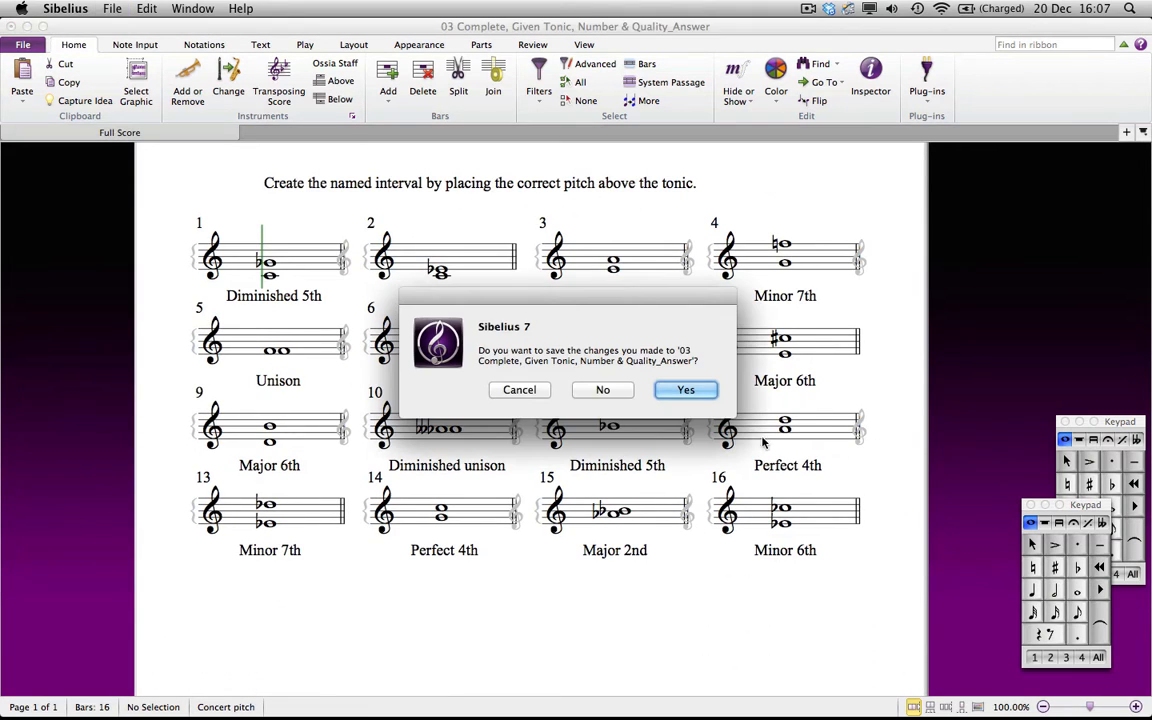
{"action": "left_click", "coordinate": [592, 393]}
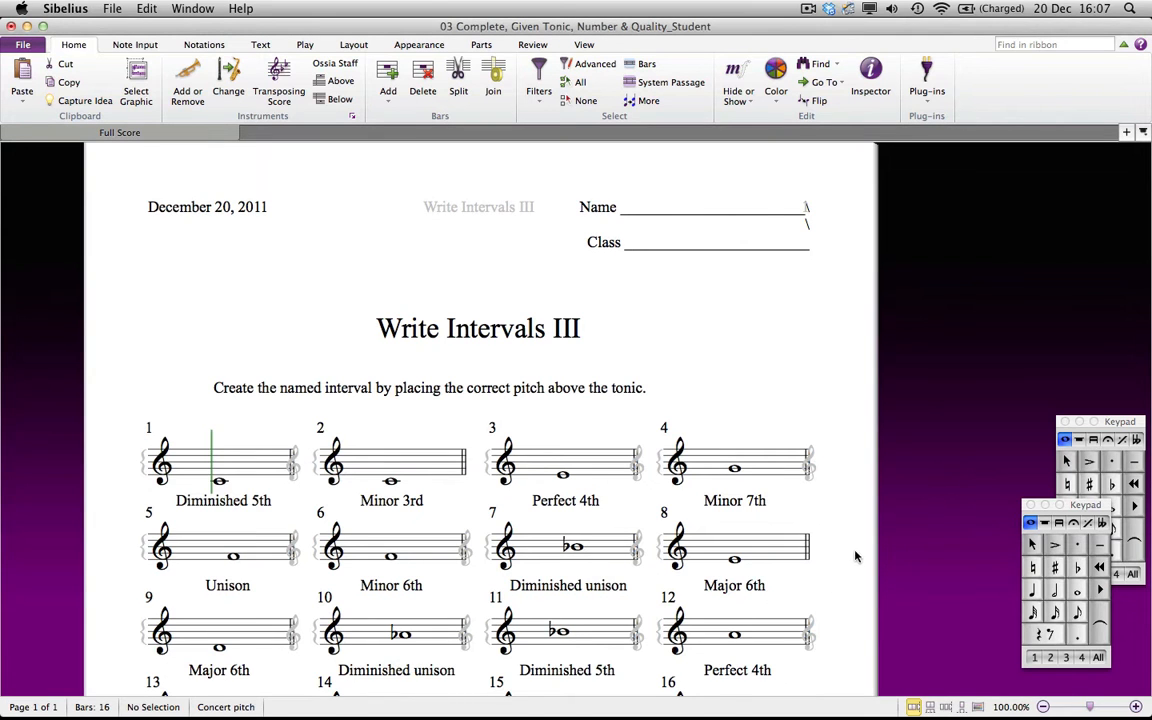
Look over the Write Intervals III student sheet and show the Teaching options for worksheets.
{"action": "left_click_drag", "start_coordinate": [855, 557], "coordinate": [891, 494]}
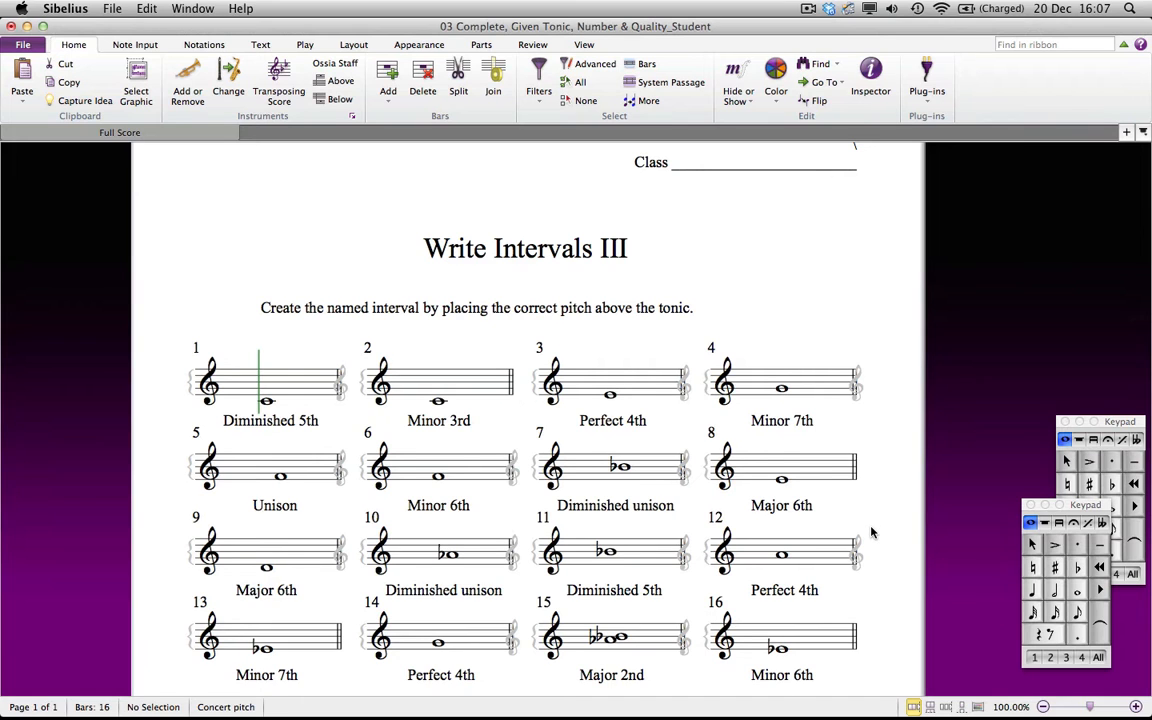
{"action": "scroll", "coordinate": [871, 533], "scroll_direction": "down", "scroll_amount": 3}
{"action": "scroll", "coordinate": [871, 533], "scroll_direction": "up", "scroll_amount": 6}
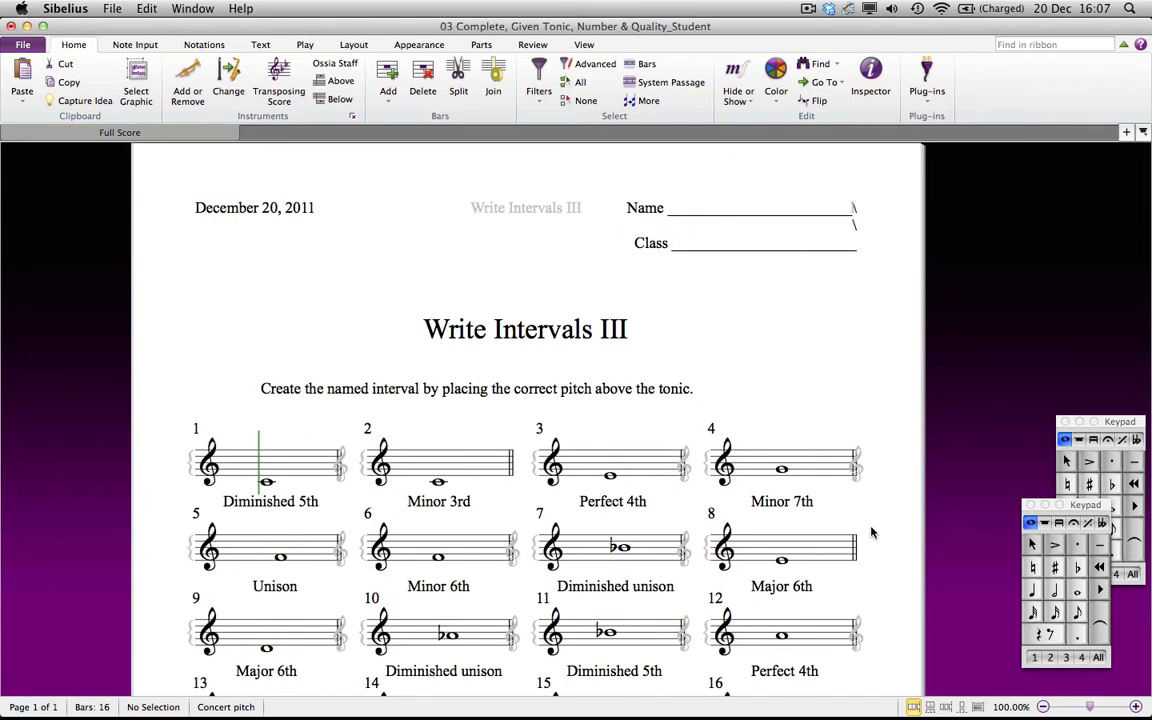
{"action": "scroll", "coordinate": [939, 567], "scroll_direction": "down", "scroll_amount": 3}
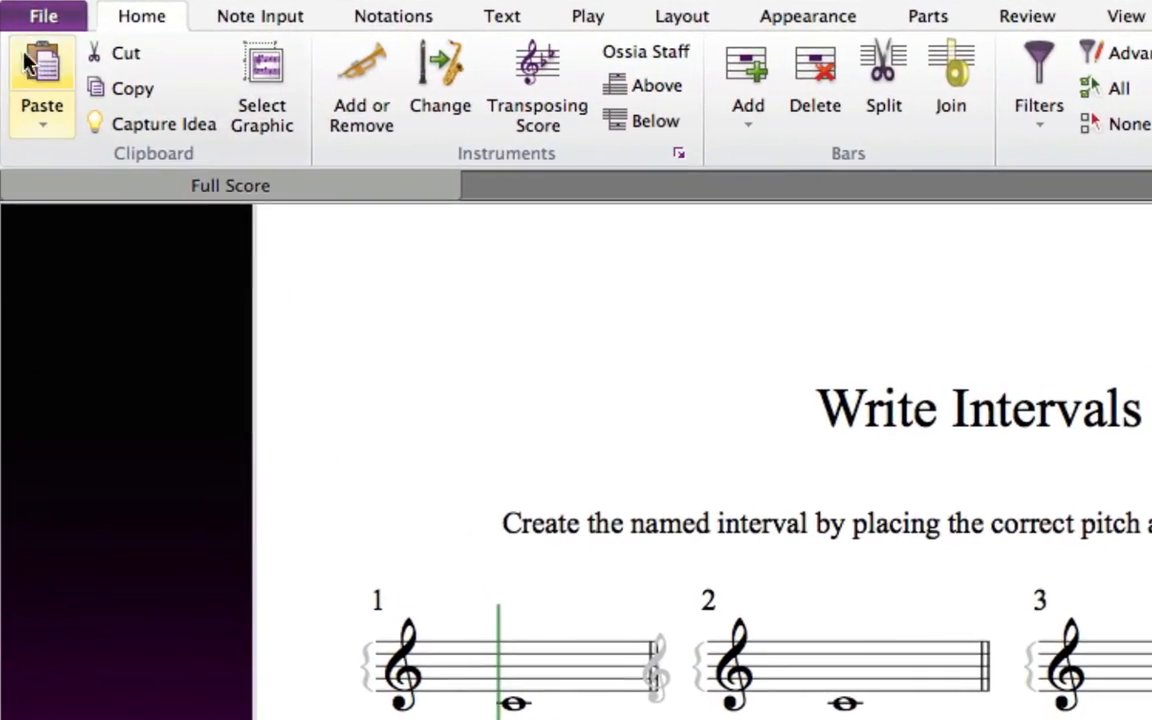
{"action": "left_click", "coordinate": [36, 20]}
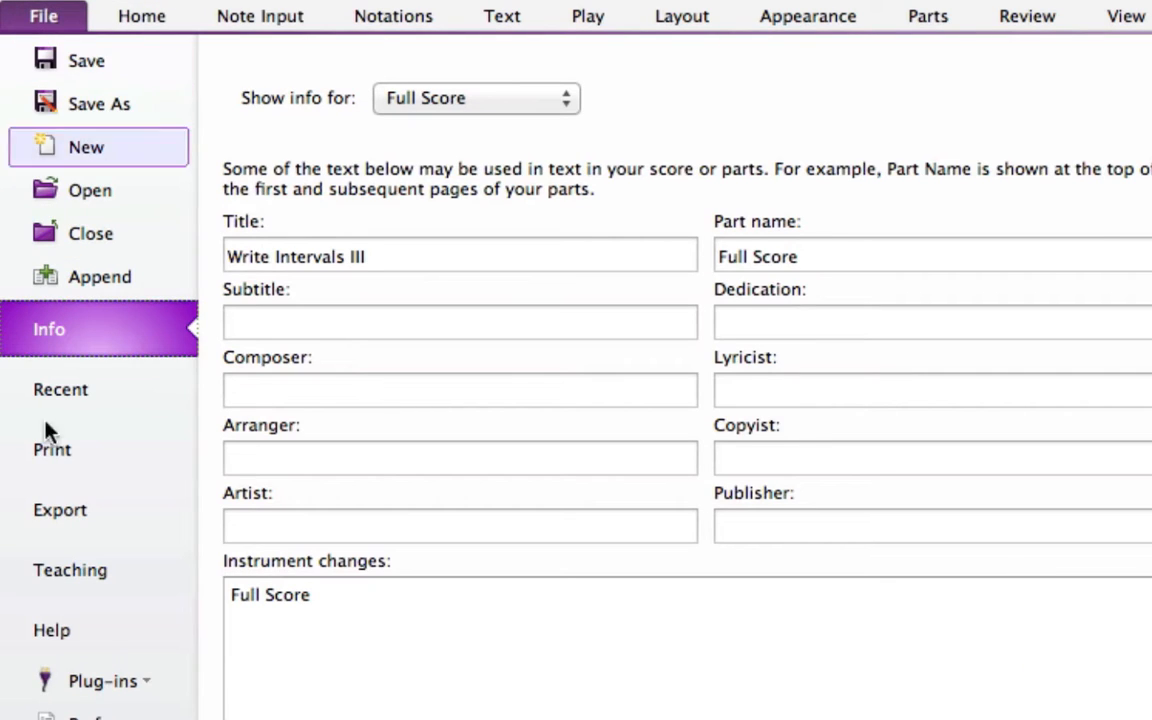
{"action": "left_click", "coordinate": [76, 574]}
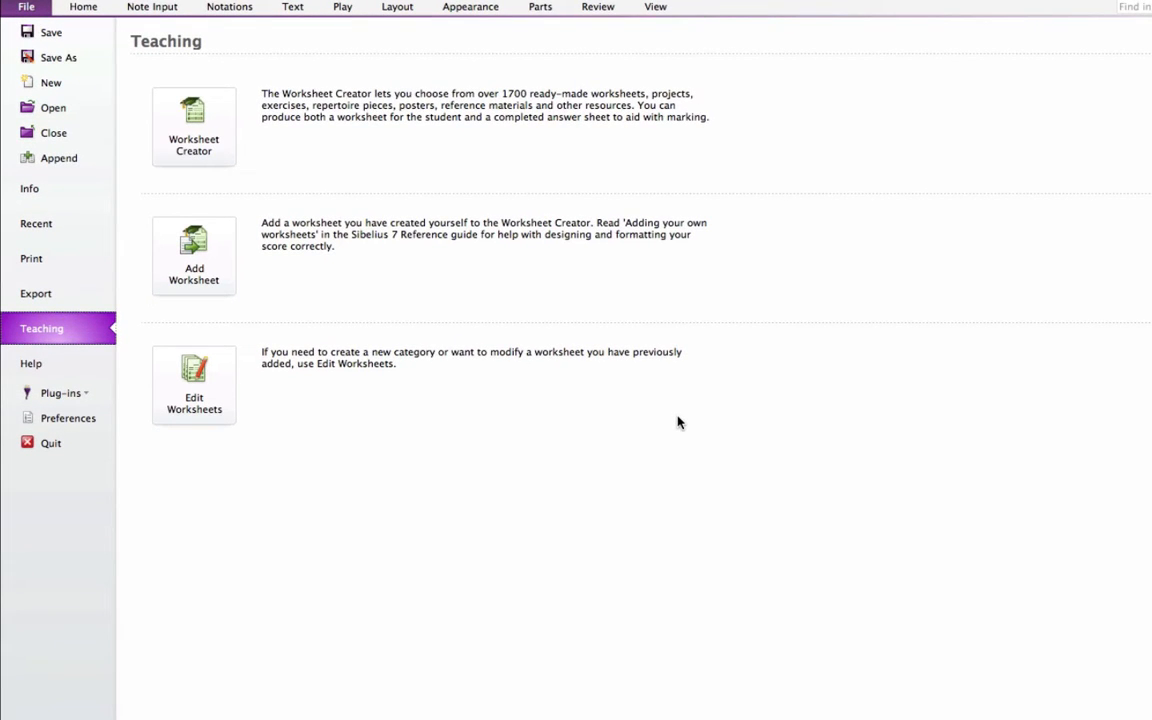
Create an empty worksheet from the Worksheet Creator's ready-made template "Worksheet, numbered".
{"action": "left_click", "coordinate": [216, 147]}
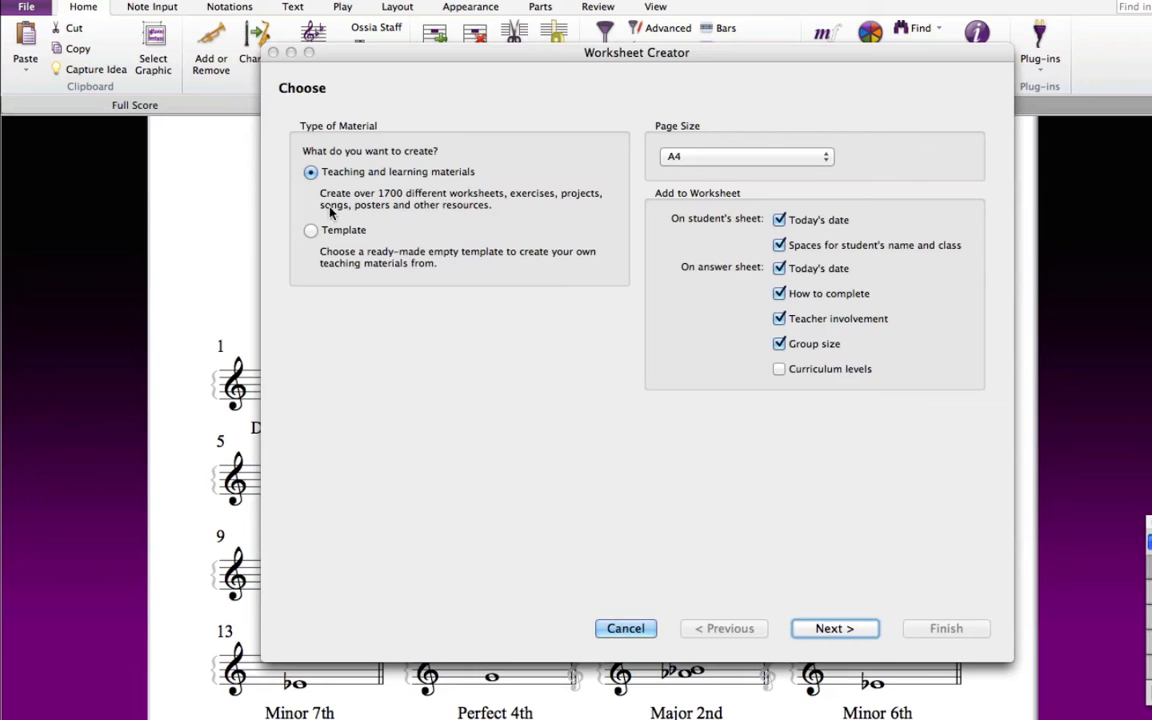
{"action": "left_click", "coordinate": [308, 230]}
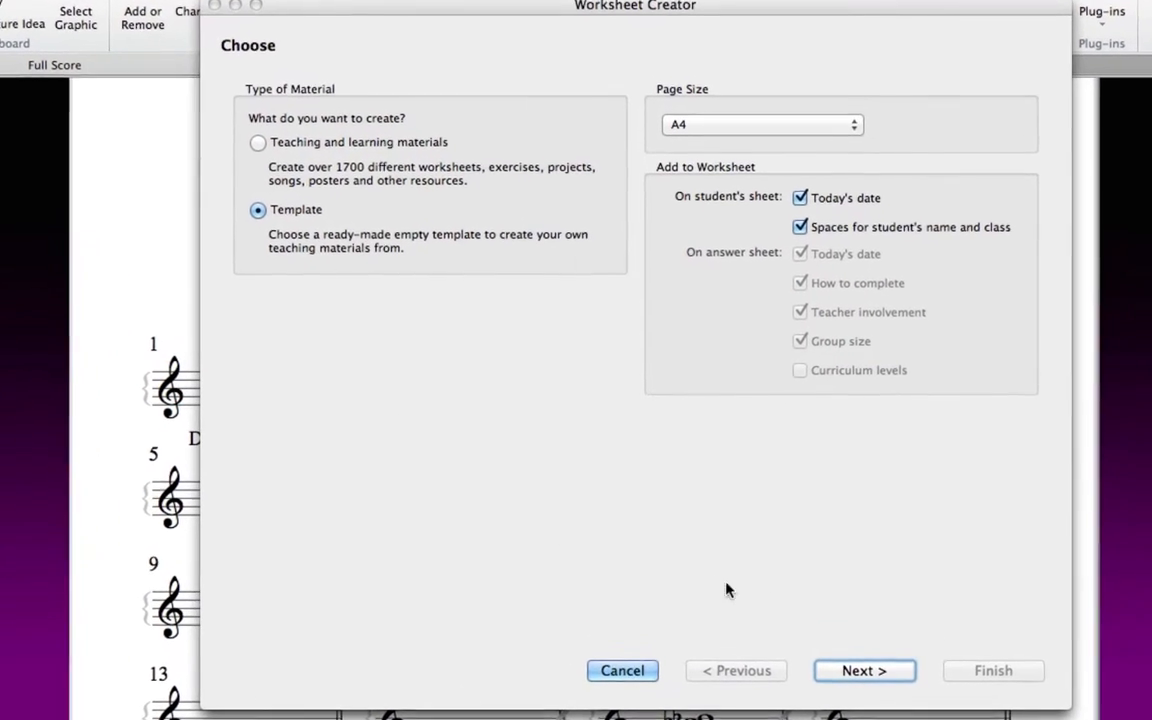
{"action": "left_click", "coordinate": [873, 683]}
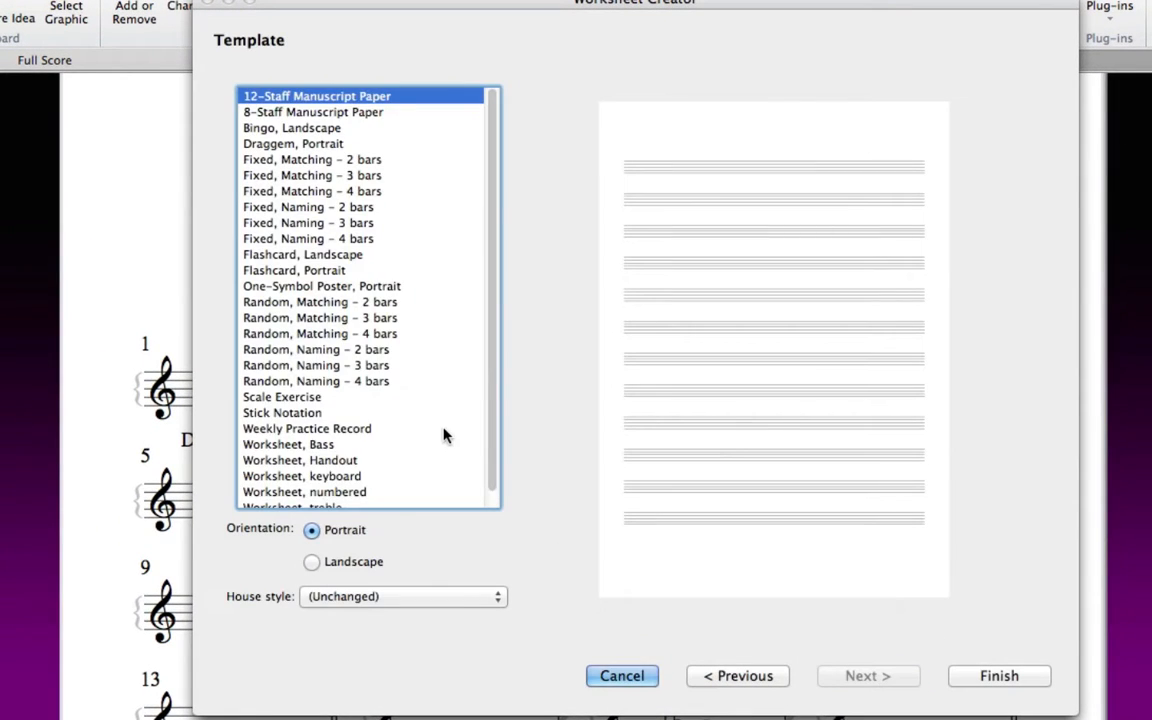
{"action": "scroll", "coordinate": [365, 475], "scroll_direction": "down", "scroll_amount": 1}
{"action": "left_click", "coordinate": [365, 476]}
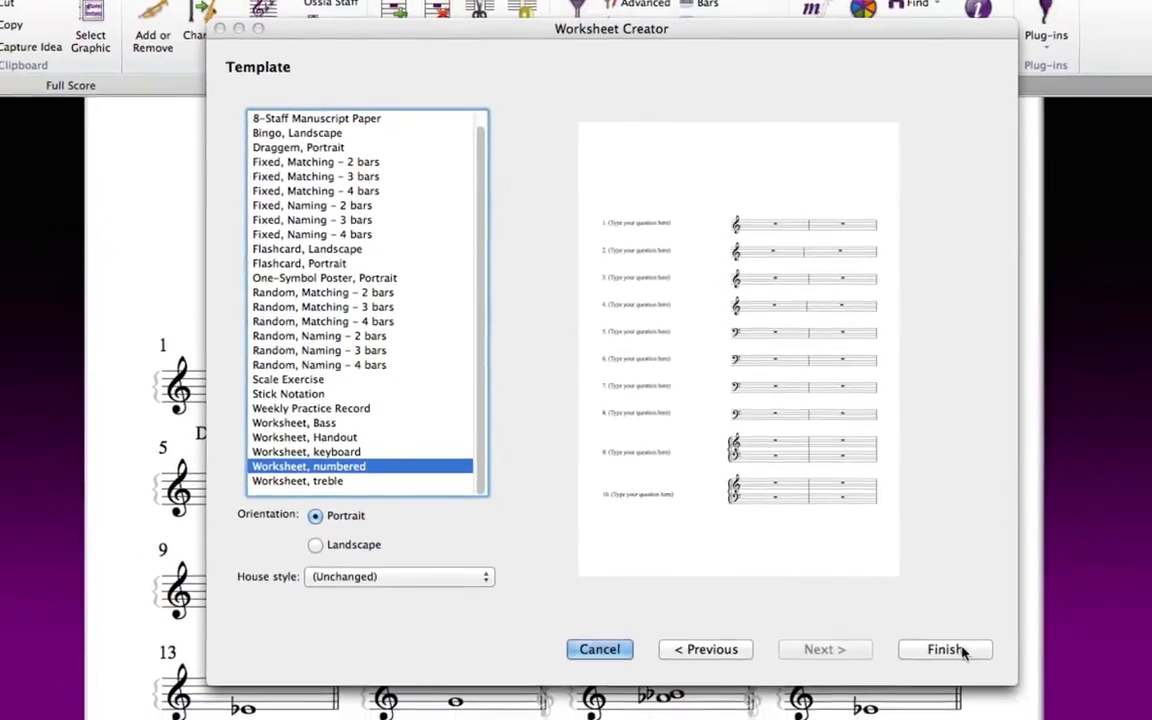
{"action": "left_click", "coordinate": [1005, 676]}
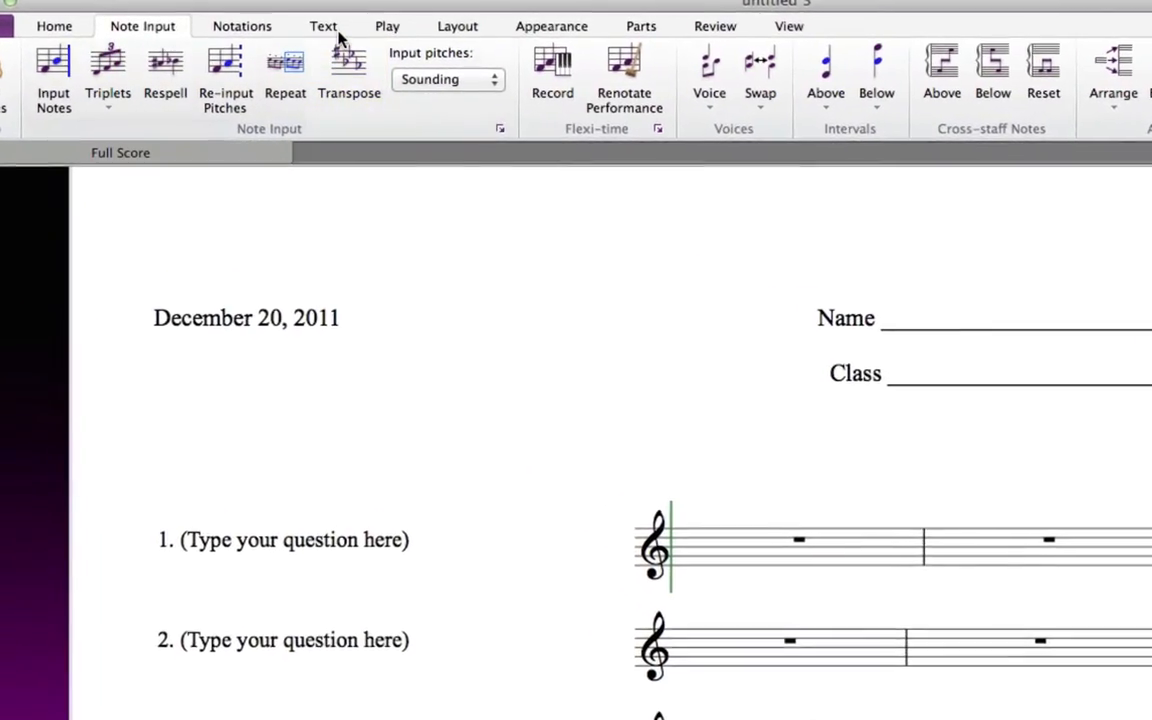
Add the title "Compose Answering Phrases" above the first staff using the Title text style.
{"action": "left_click", "coordinate": [358, 27]}
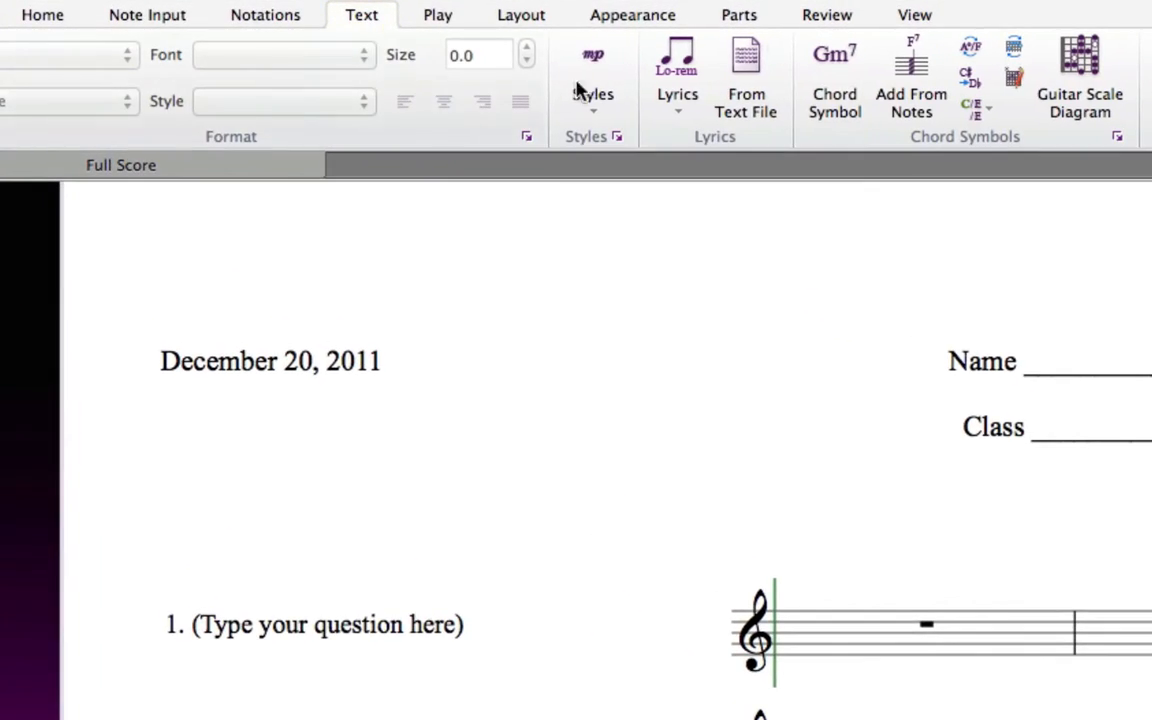
{"action": "left_click", "coordinate": [593, 97]}
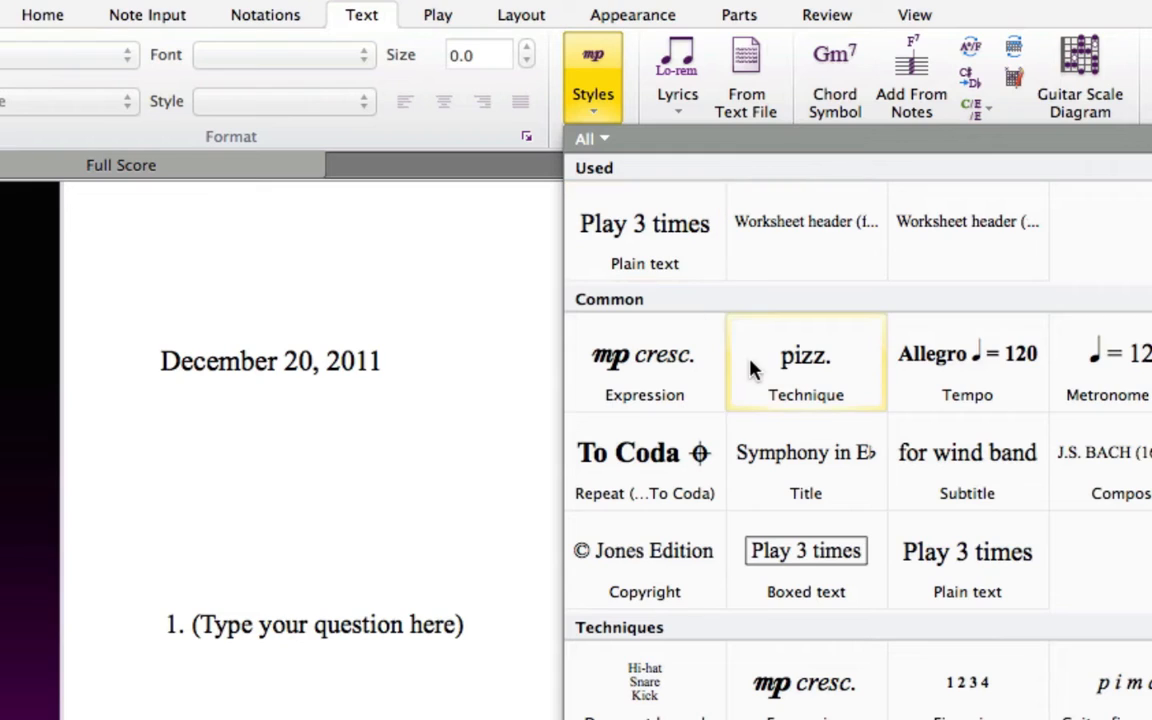
{"action": "left_click", "coordinate": [805, 465]}
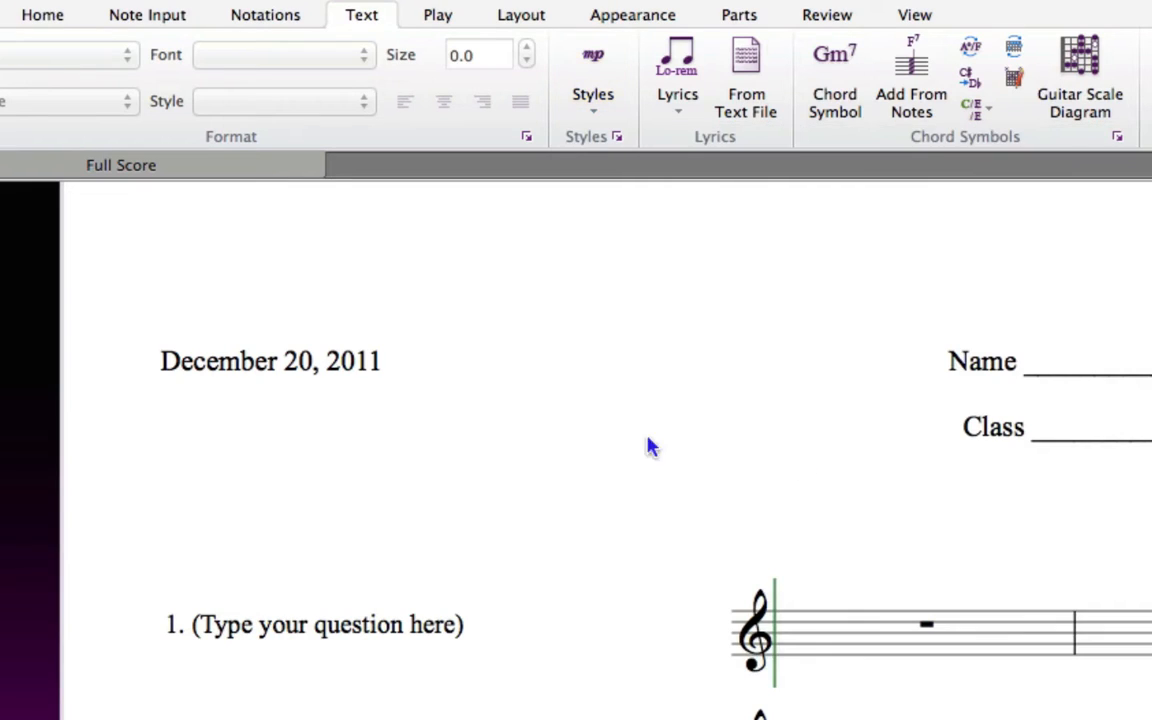
{"action": "left_click", "coordinate": [536, 434]}
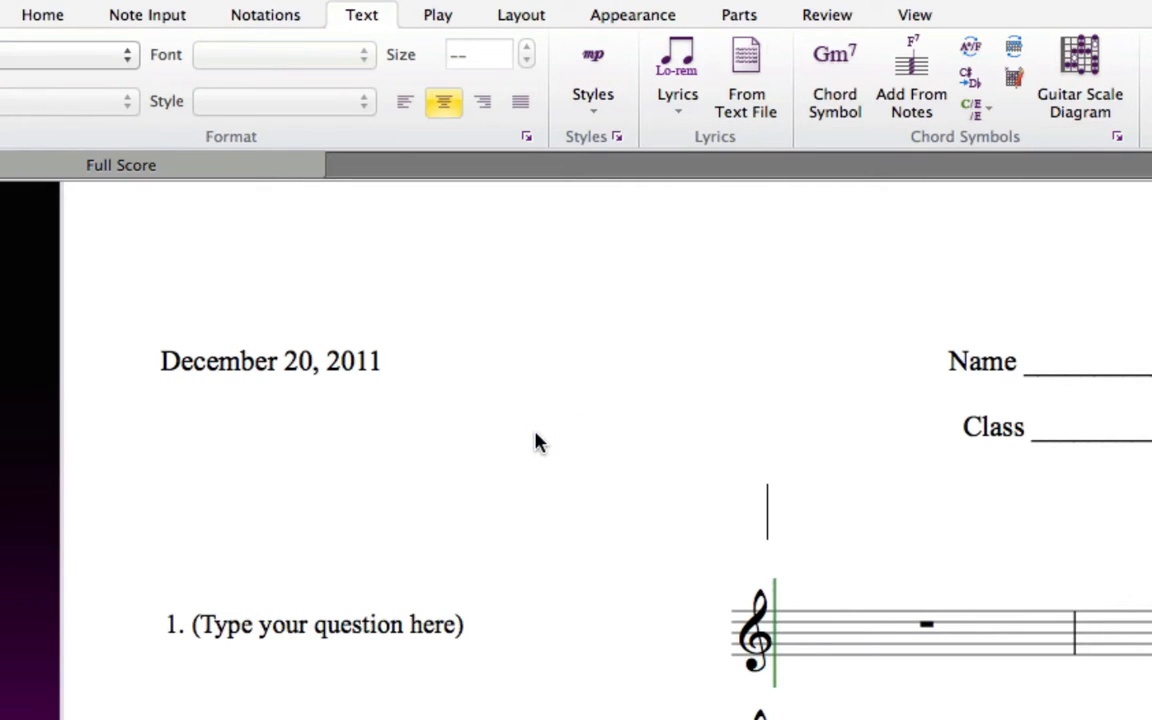
{"action": "type", "text": "Compos"}
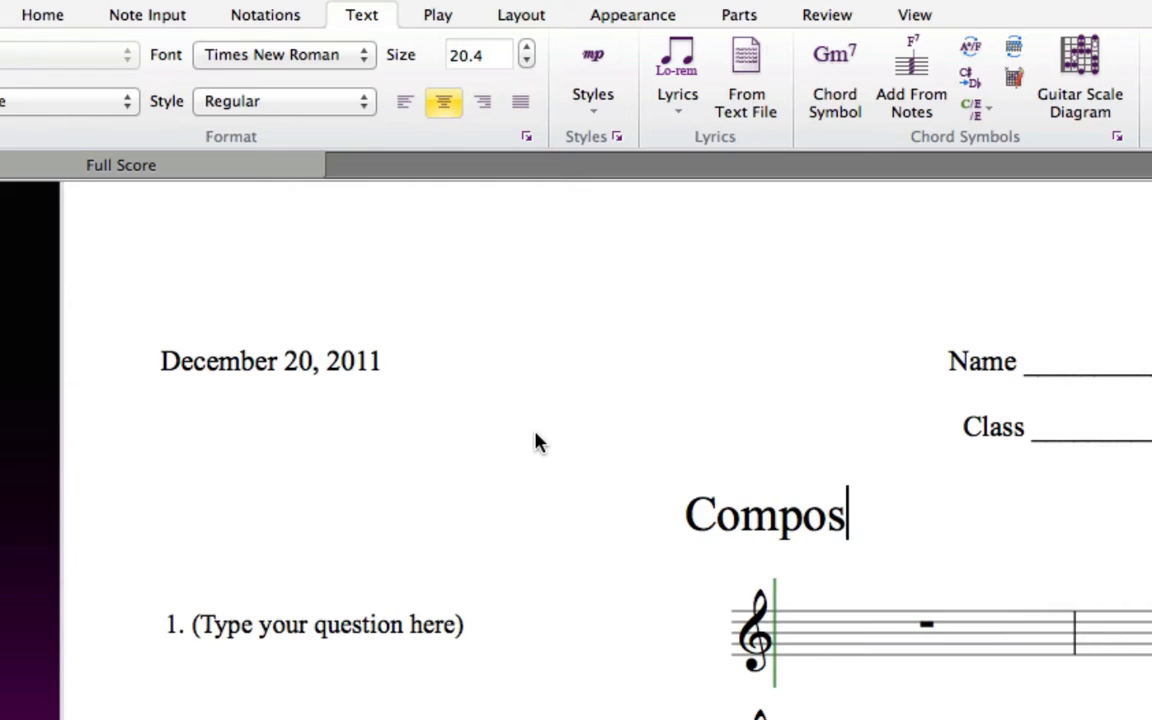
{"action": "type", "text": "e Answe"}
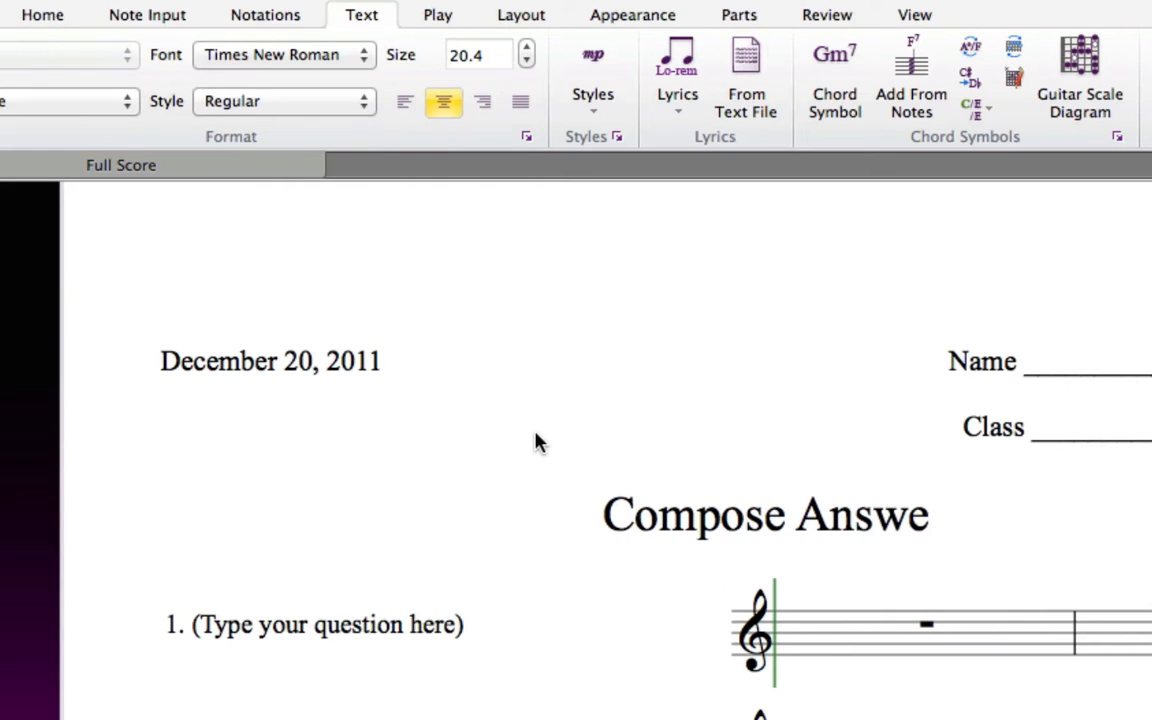
{"action": "type", "text": "ring Phrases"}
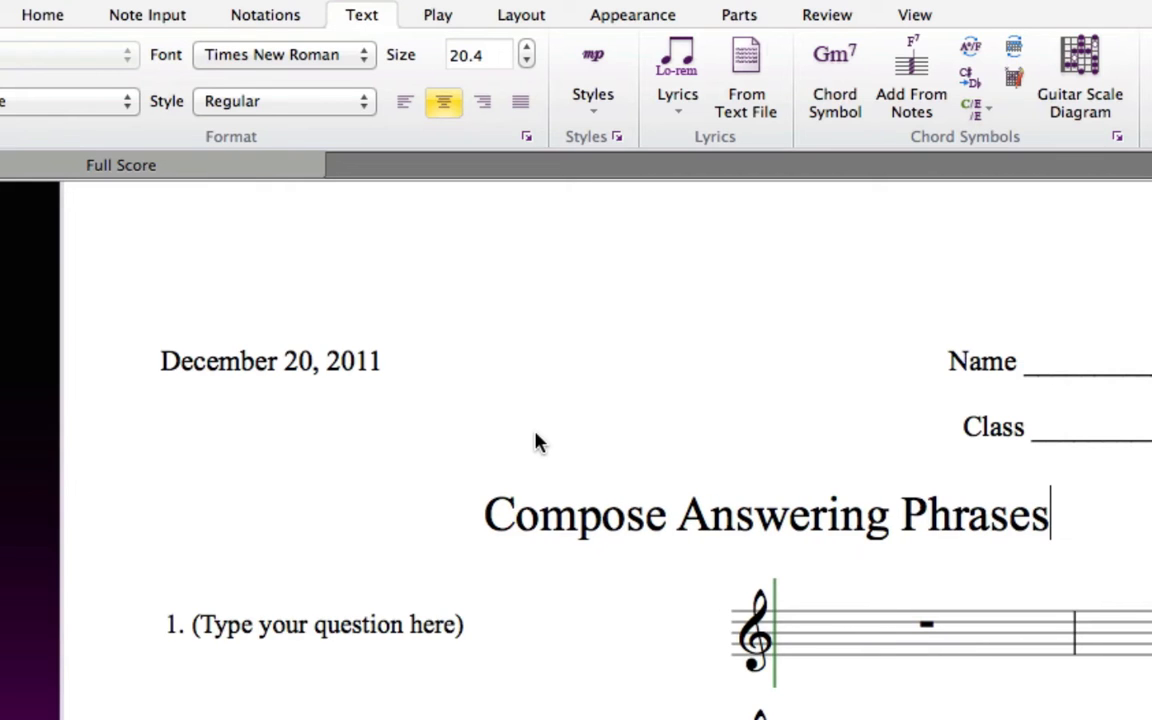
{"action": "key", "text": "Escape"}
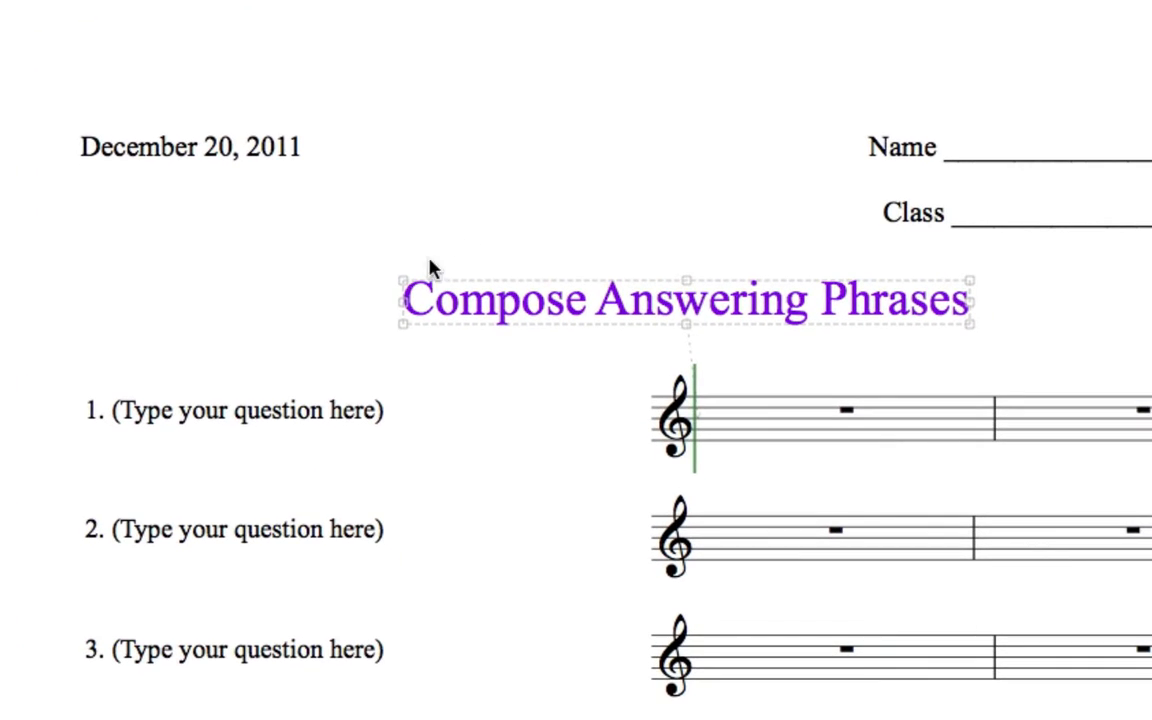
Replace question 1's placeholder text with "Compose the answering phrase", keeping the question number.
{"action": "left_click", "coordinate": [361, 421]}
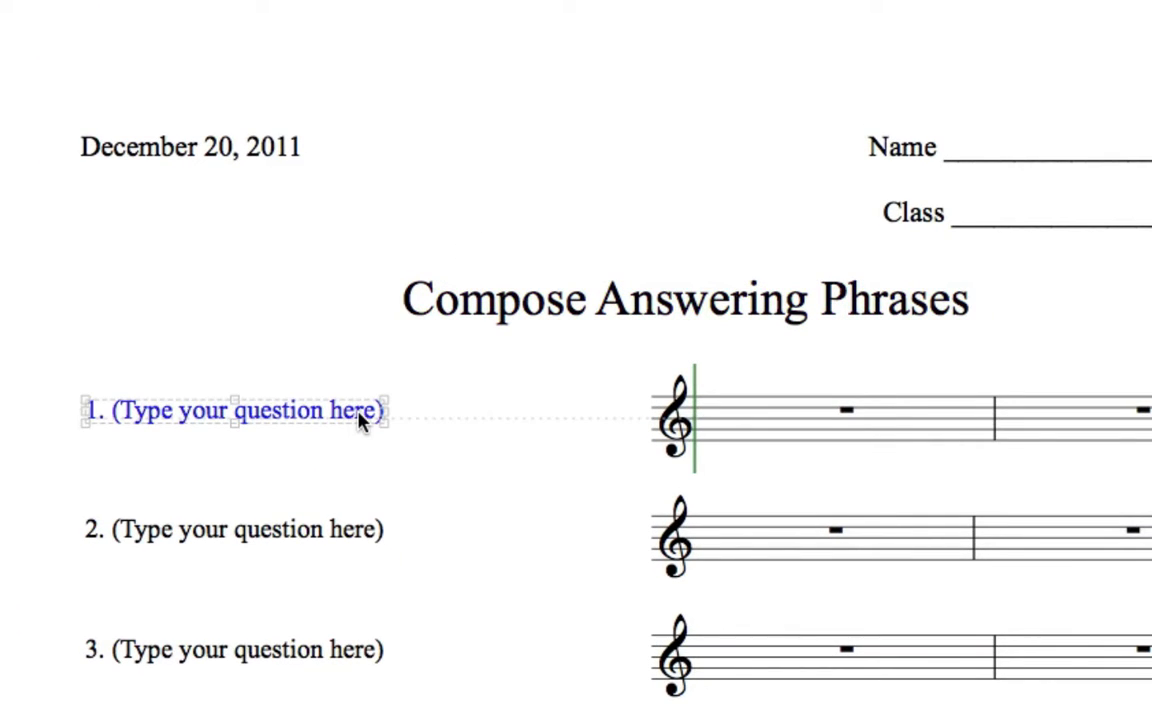
{"action": "double_click", "coordinate": [361, 421]}
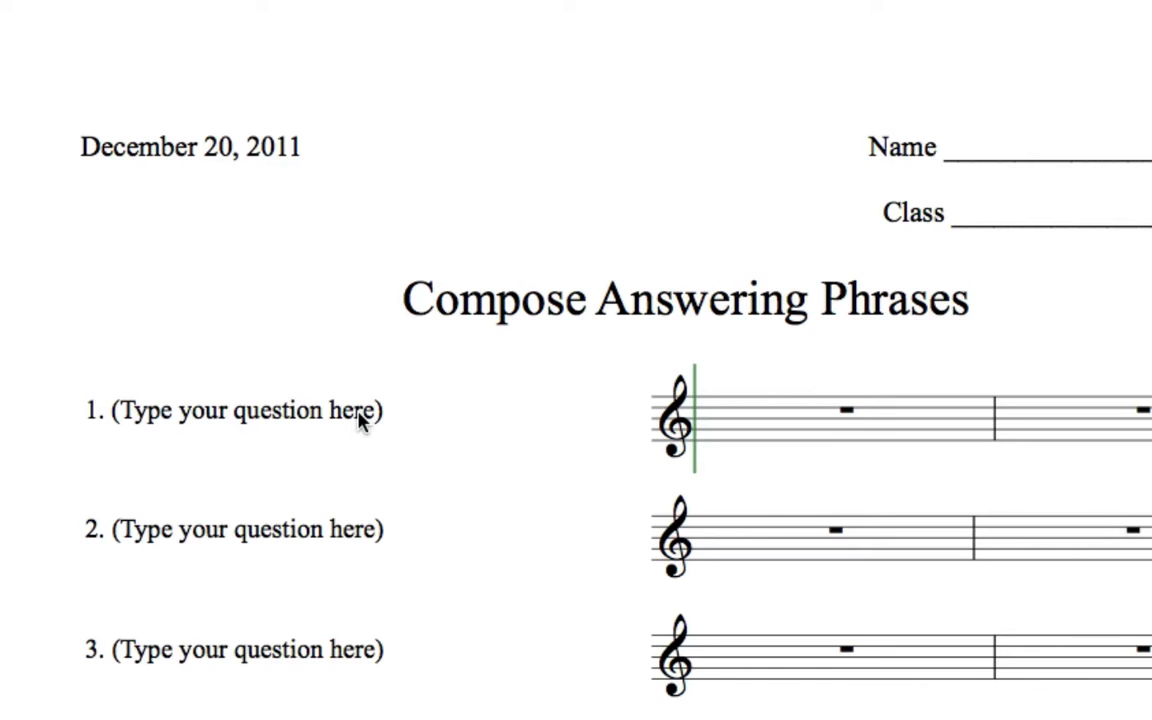
{"action": "key", "text": "shift+Left"}
{"action": "key", "text": "shift+Left"}
{"action": "key", "text": "shift+Left"}
{"action": "key", "text": "shift+Left"}
{"action": "key", "text": "shift+Left"}
{"action": "key", "text": "shift+Left"}
{"action": "key", "text": "shift+Left"}
{"action": "key", "text": "shift+Left"}
{"action": "key", "text": "shift+Left"}
{"action": "key", "text": "shift+Left"}
{"action": "key", "text": "shift+Left"}
{"action": "key", "text": "shift+Left"}
{"action": "key", "text": "shift+Left"}
{"action": "key", "text": "shift+Left"}
{"action": "key", "text": "shift+Left"}
{"action": "key", "text": "shift+Left"}
{"action": "key", "text": "shift+Left"}
{"action": "key", "text": "shift+Left"}
{"action": "key", "text": "shift+Left"}
{"action": "key", "text": "shift+Left"}
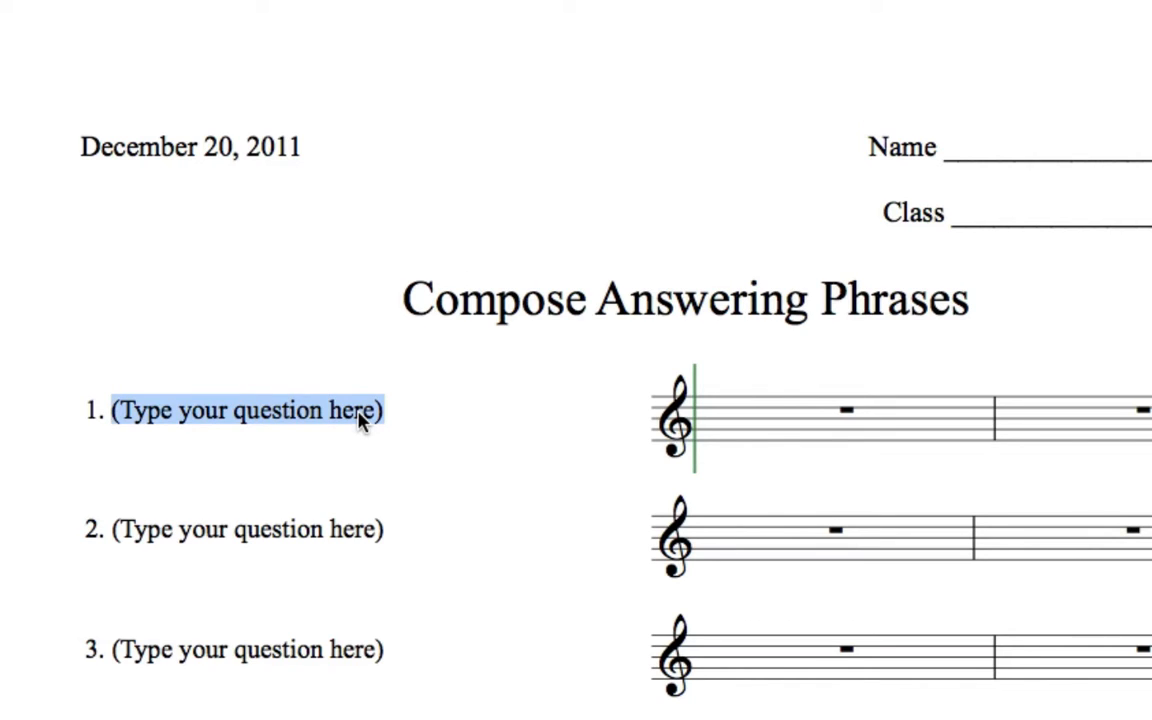
{"action": "type", "text": "Compose"}
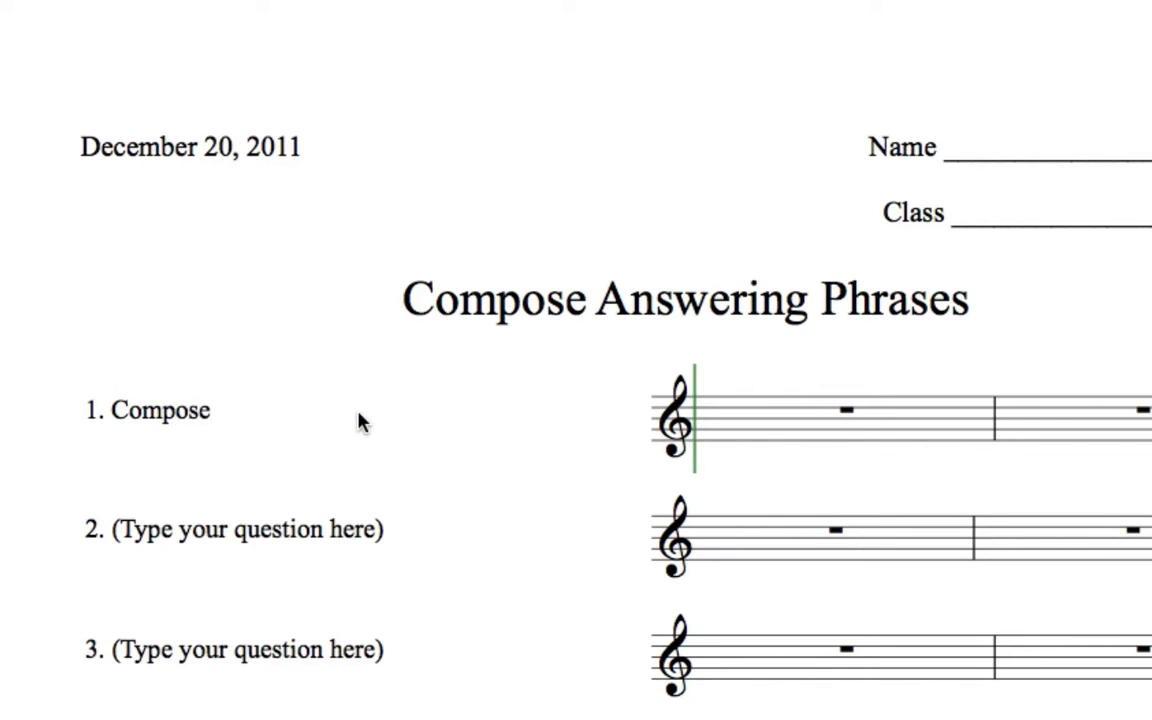
{"action": "type", "text": " the answering phrase"}
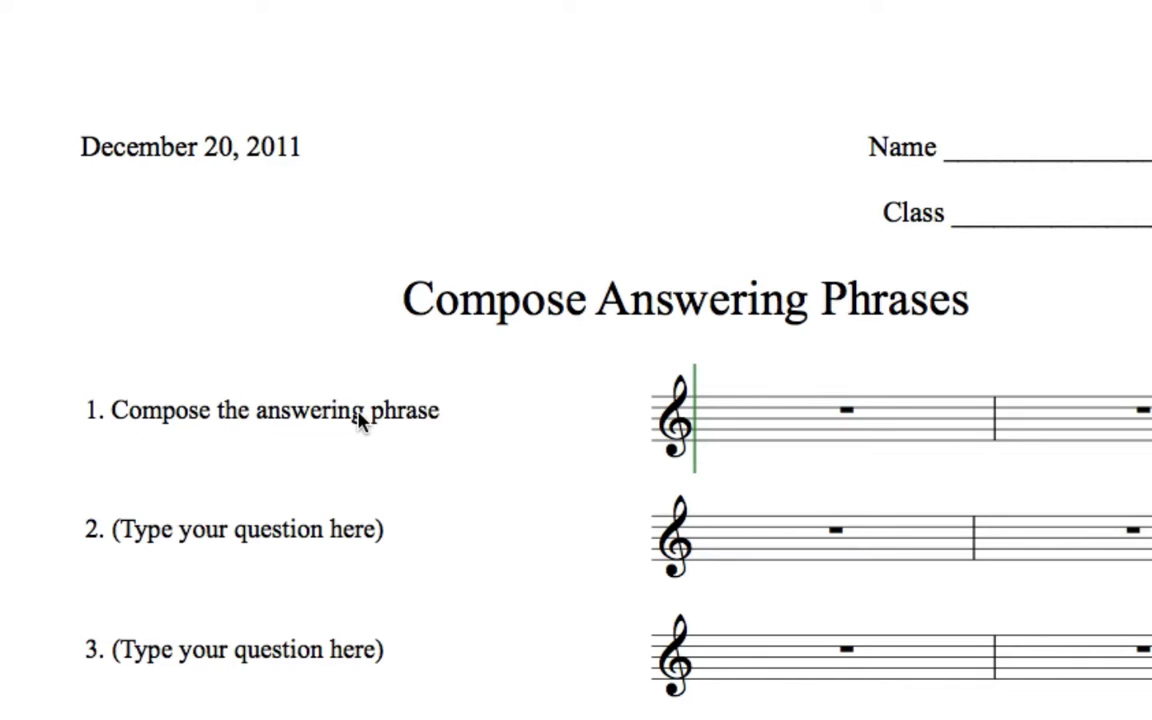
Copy question 1's full text over question 2's placeholder and renumber the copy as 2.
{"action": "key", "text": "super+a"}
{"action": "key", "text": "super+c"}
{"action": "key", "text": "Escape"}
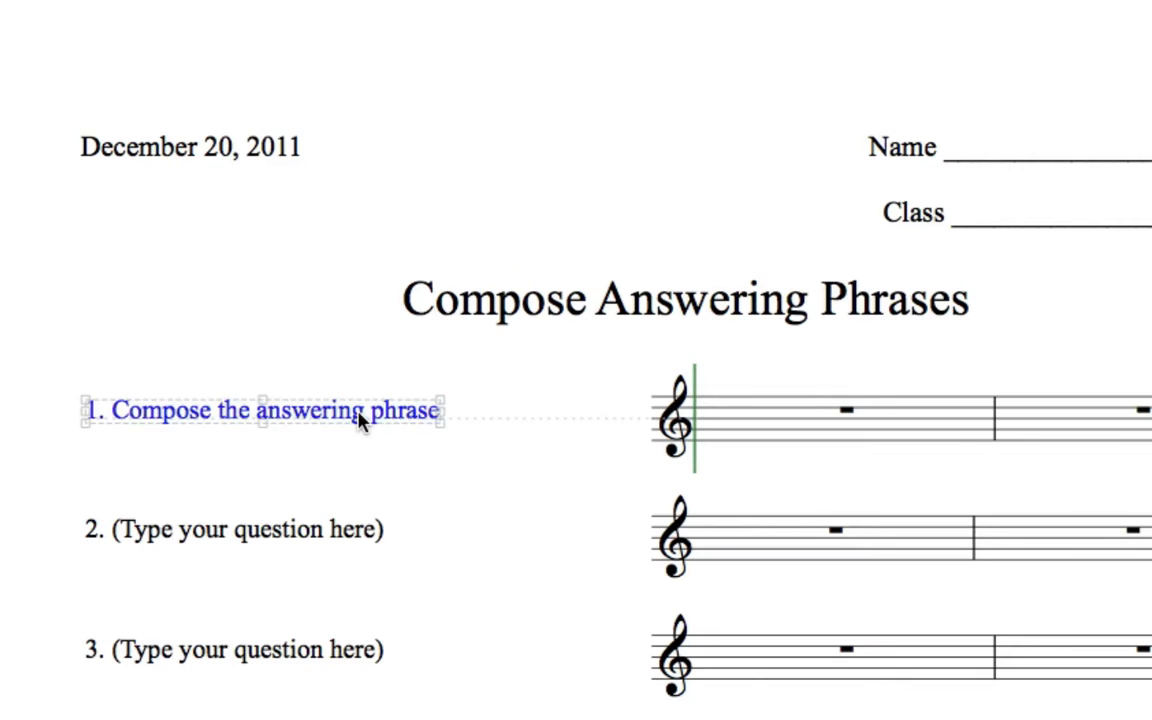
{"action": "left_click", "coordinate": [350, 535]}
{"action": "key", "text": "Return"}
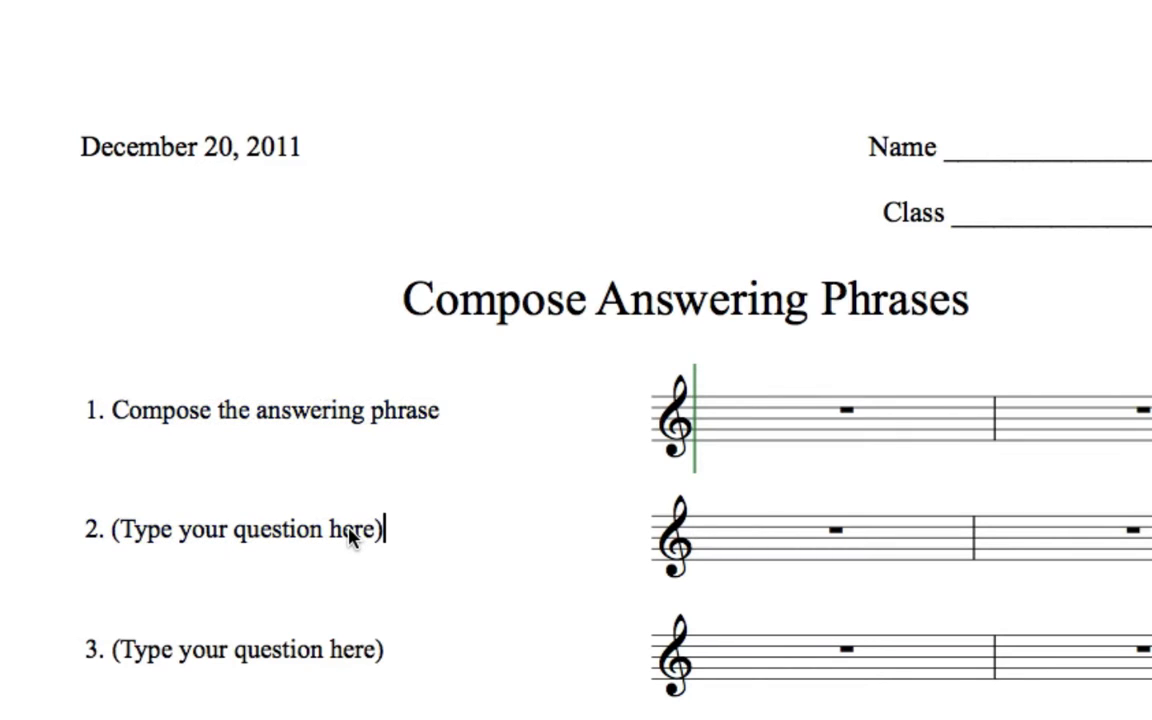
{"action": "key", "text": "super+a"}
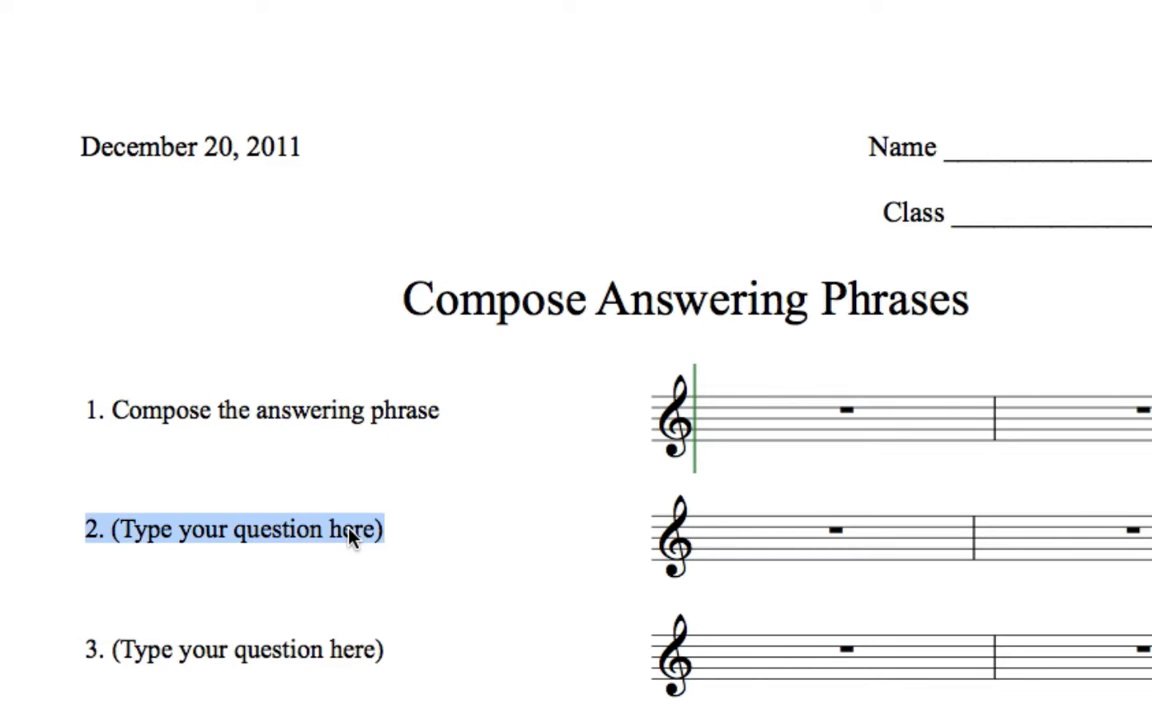
{"action": "key", "text": "super+v"}
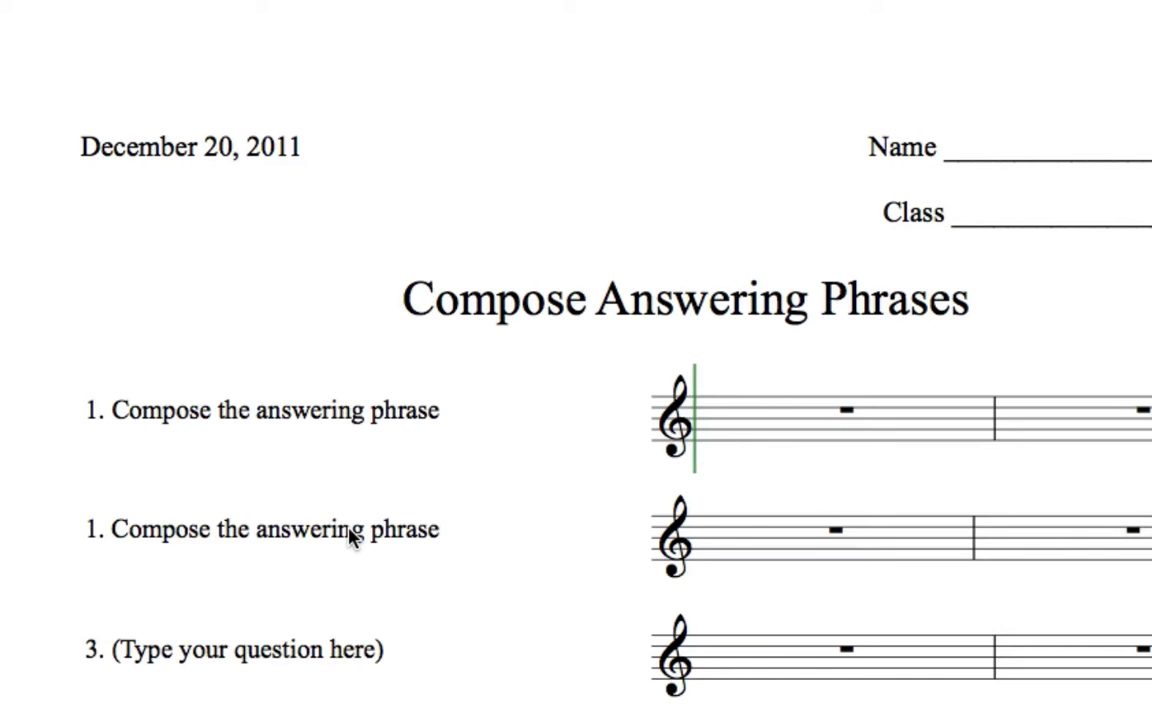
{"action": "key", "text": "Delete"}
{"action": "type", "text": "2"}
{"action": "key", "text": "Escape"}
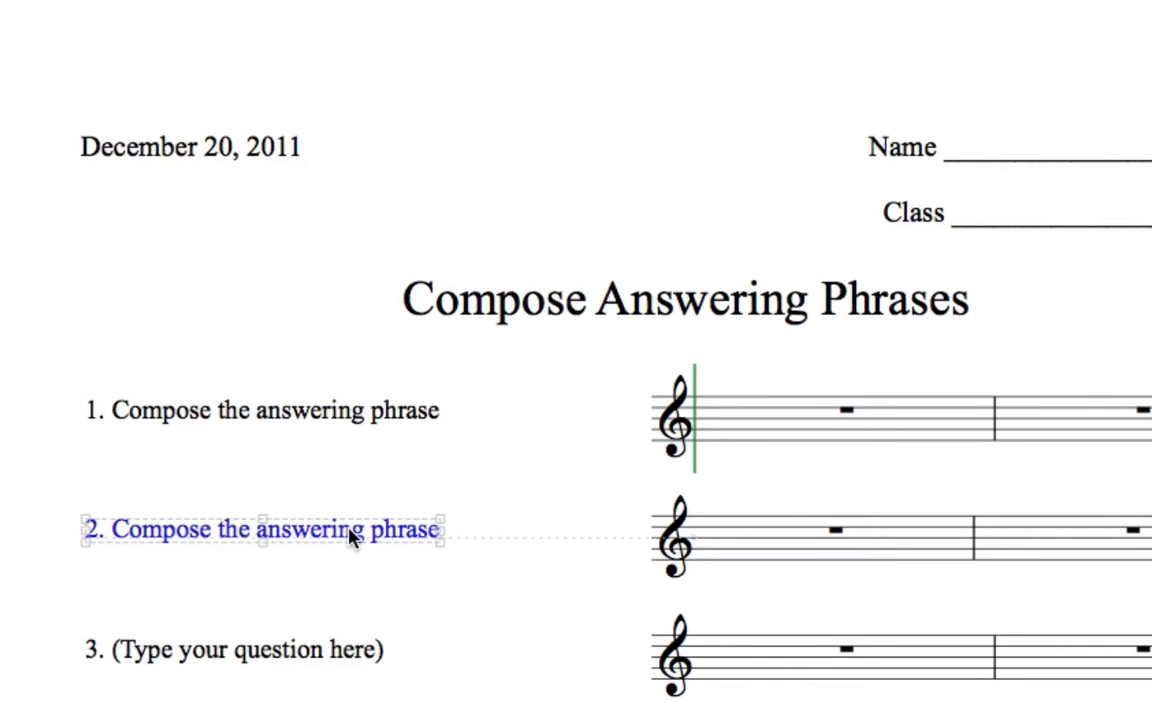
{"action": "key", "text": "Escape"}
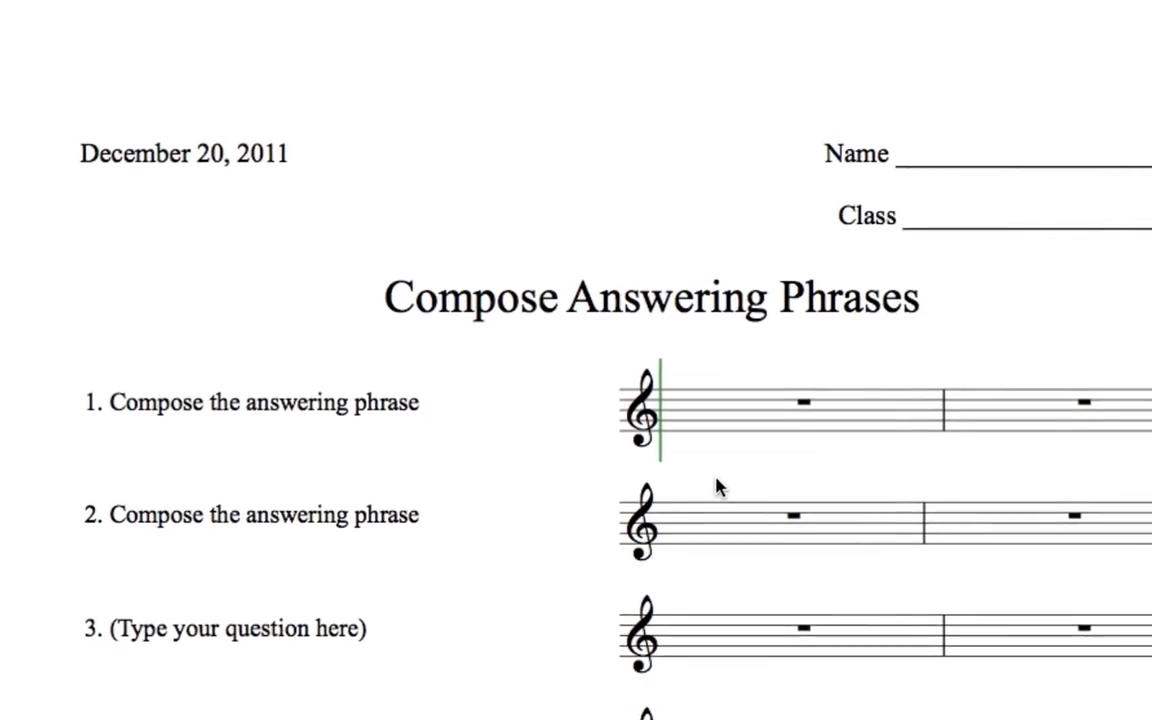
Try placing an A major key signature at the start of question 2's staff, and undo it.
{"action": "key", "text": "k"}
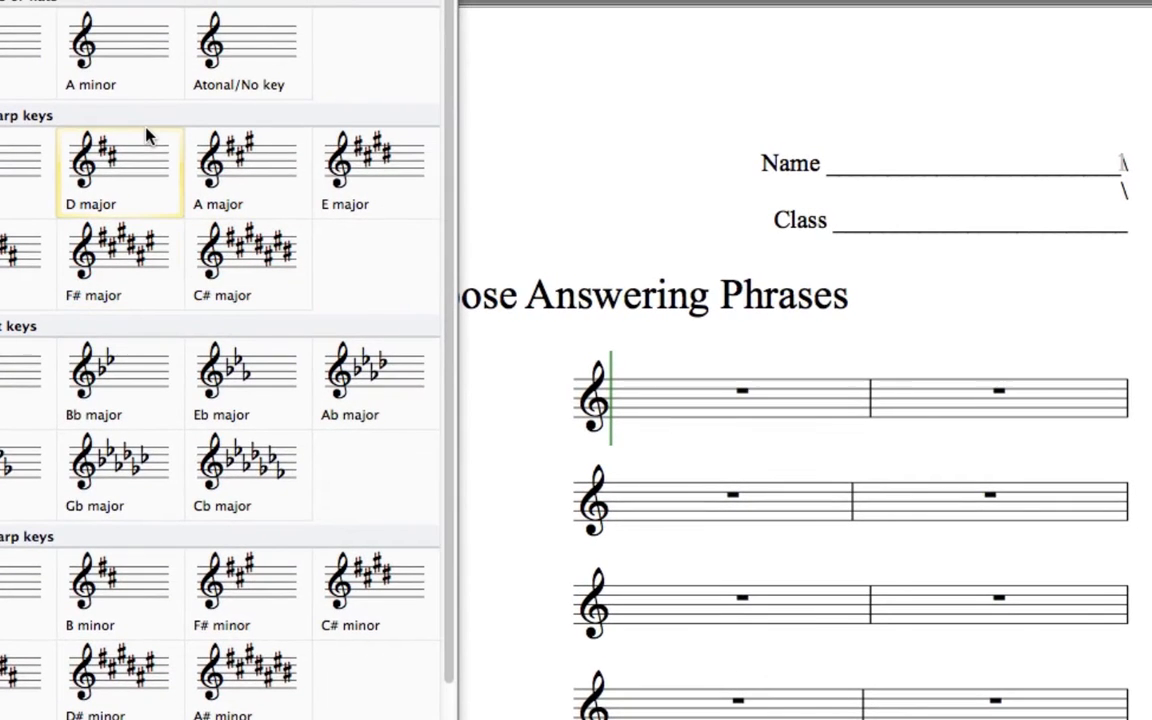
{"action": "left_click", "coordinate": [235, 160]}
{"action": "left_click", "coordinate": [620, 514]}
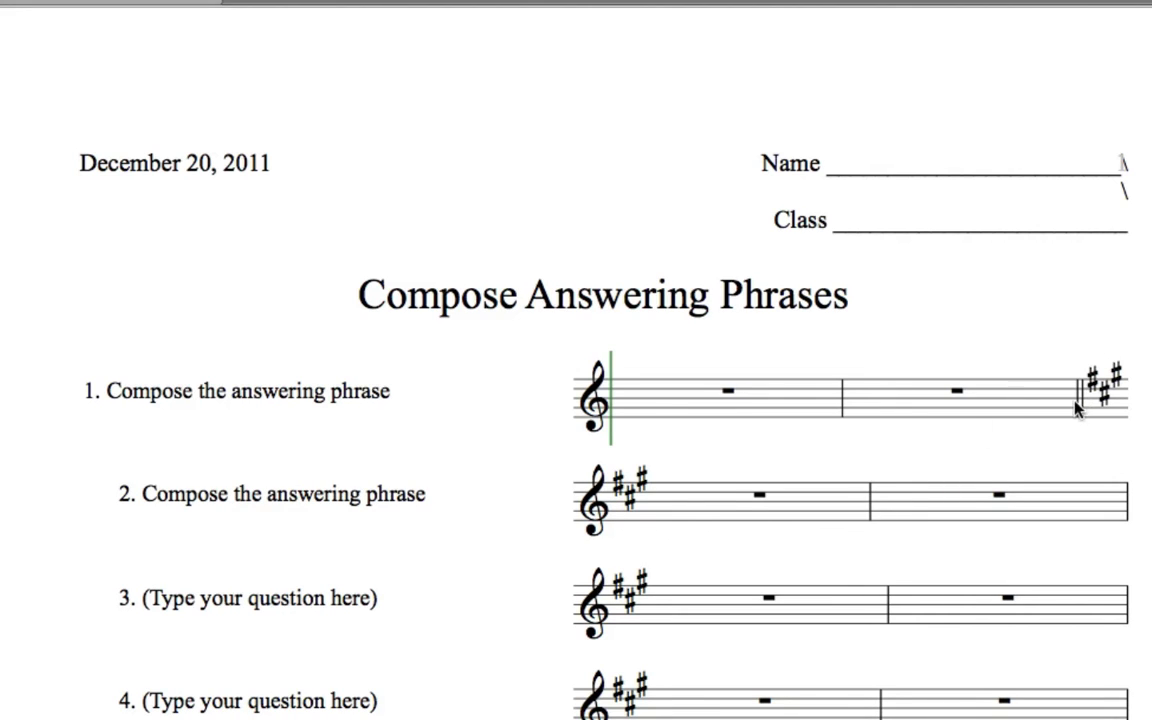
{"action": "key", "text": "super+z"}
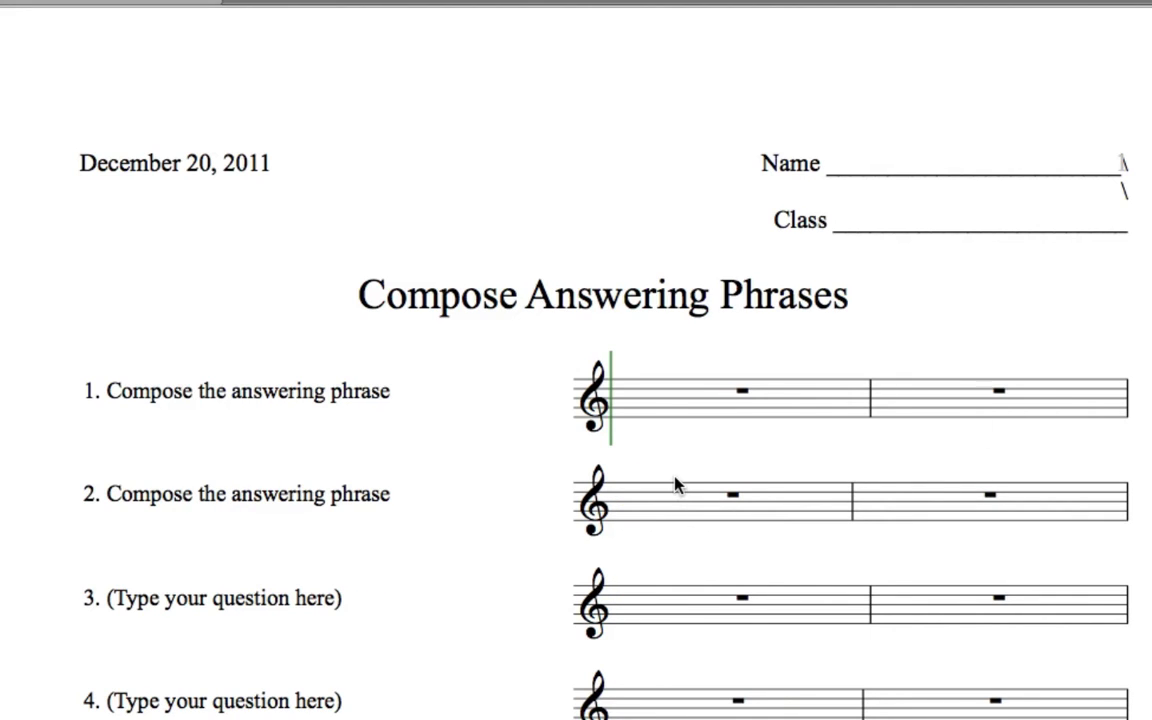
Place a 6/8 time signature with cautionaries disallowed at the start of question 2's staff.
{"action": "key", "text": "t"}
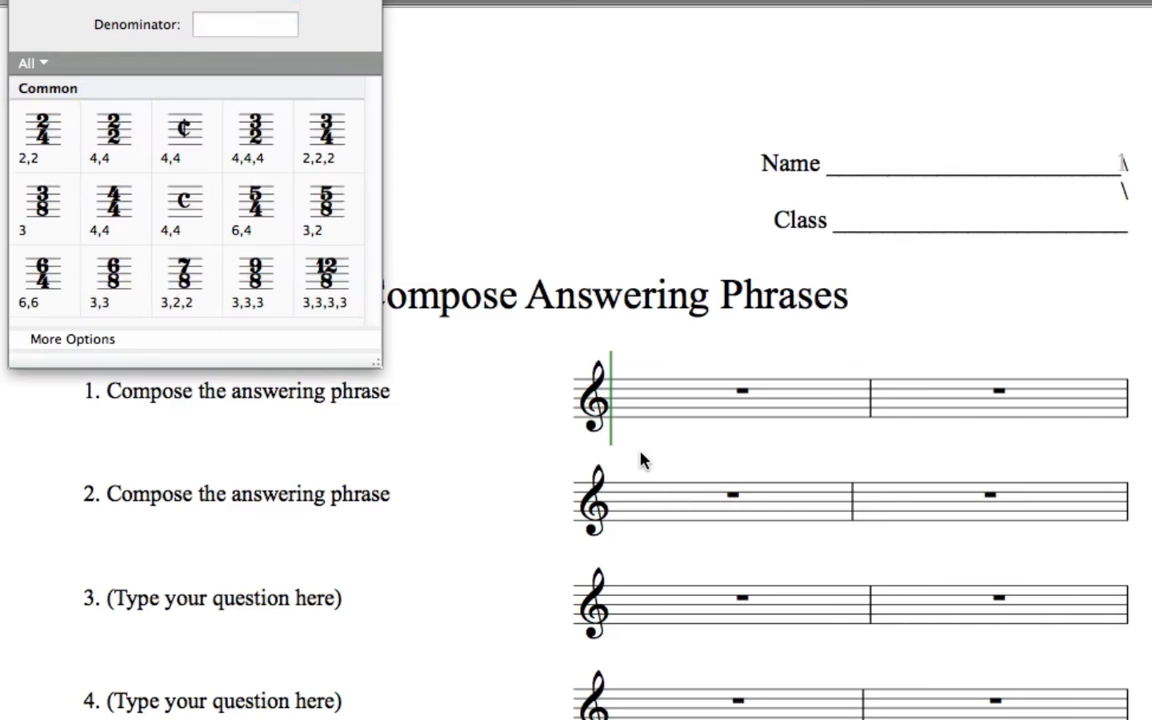
{"action": "left_click", "coordinate": [38, 341]}
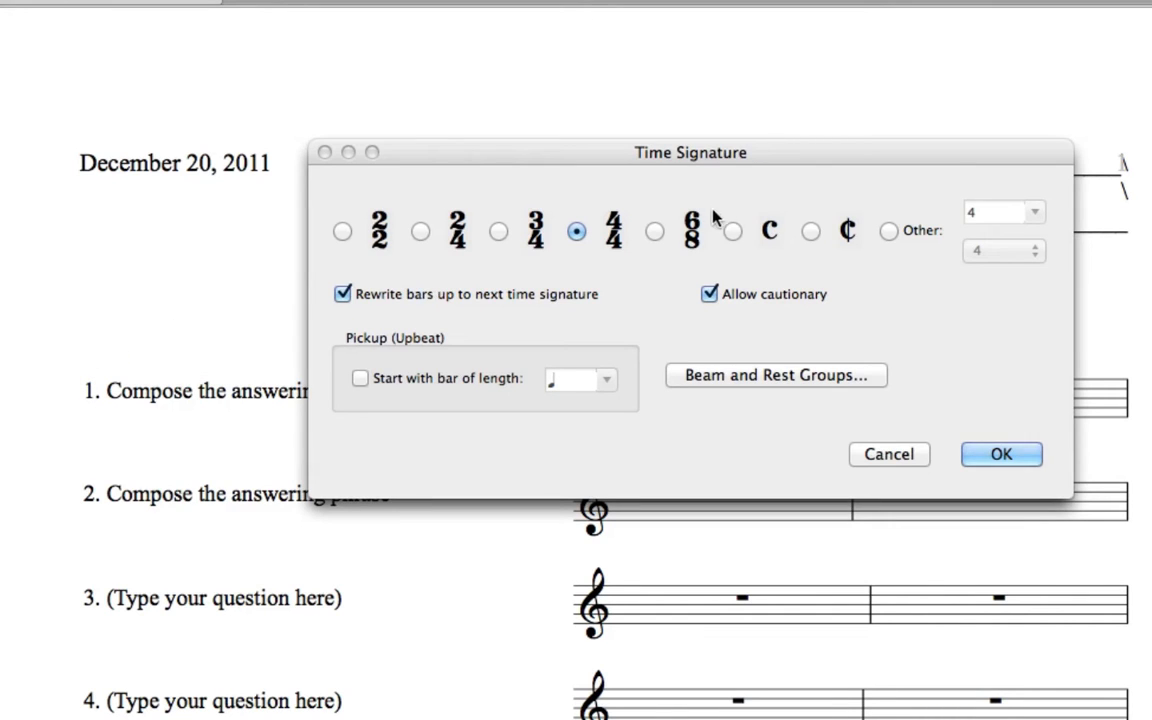
{"action": "left_click", "coordinate": [654, 231]}
{"action": "left_click", "coordinate": [709, 294]}
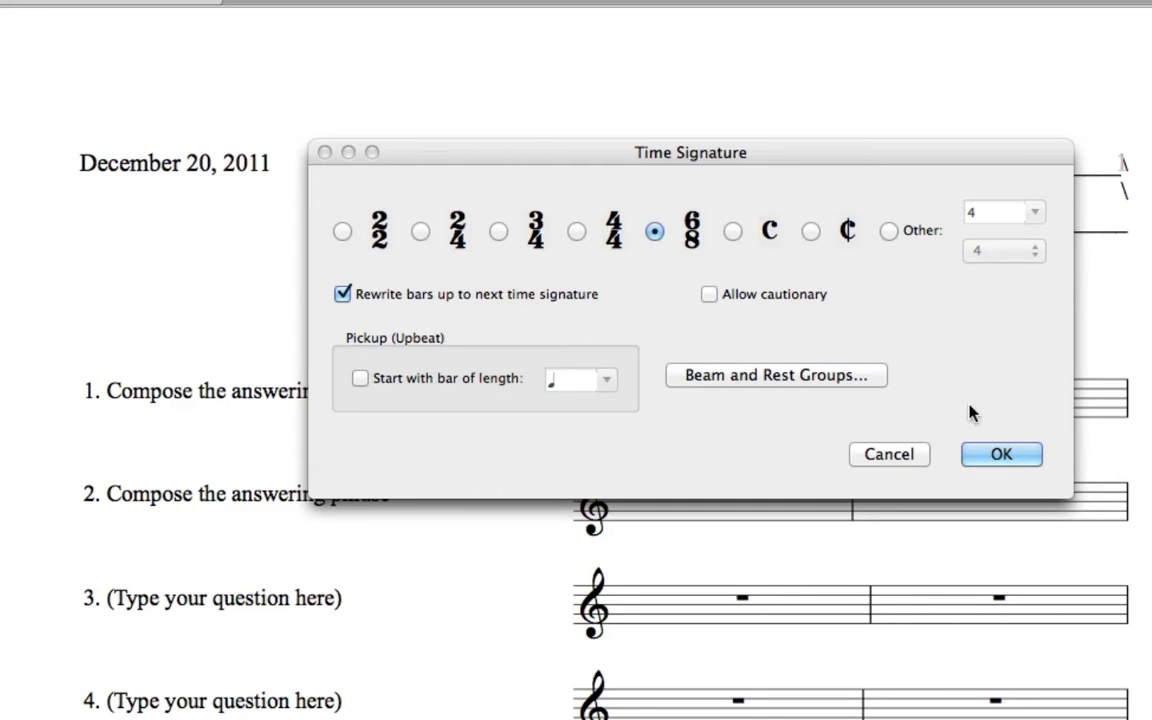
{"action": "left_click", "coordinate": [1017, 464]}
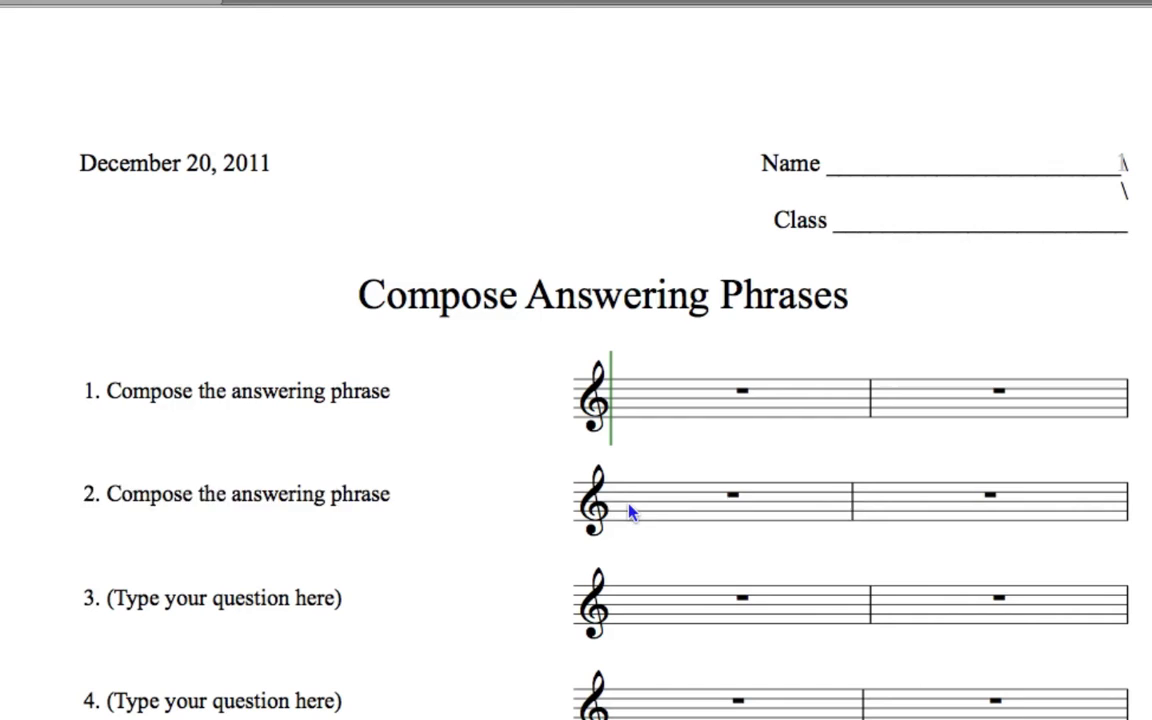
{"action": "left_click", "coordinate": [630, 512]}
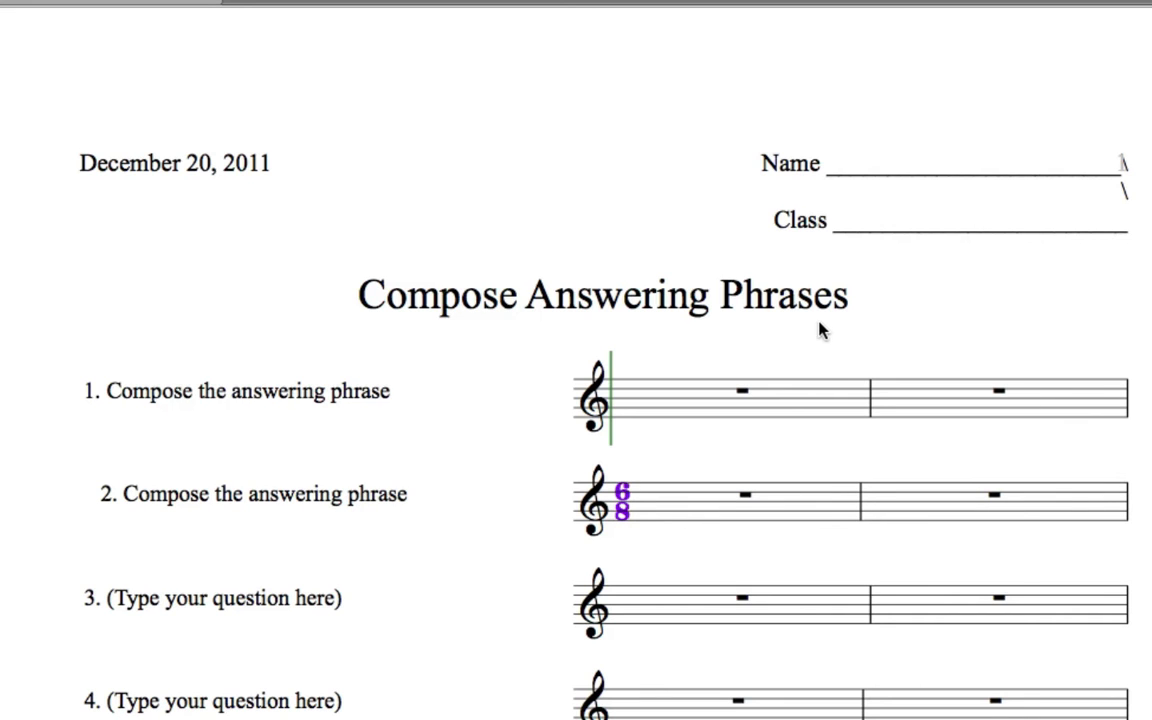
Place an F major key signature with the Hide option enabled at the start of question 2's staff.
{"action": "key", "text": "k"}
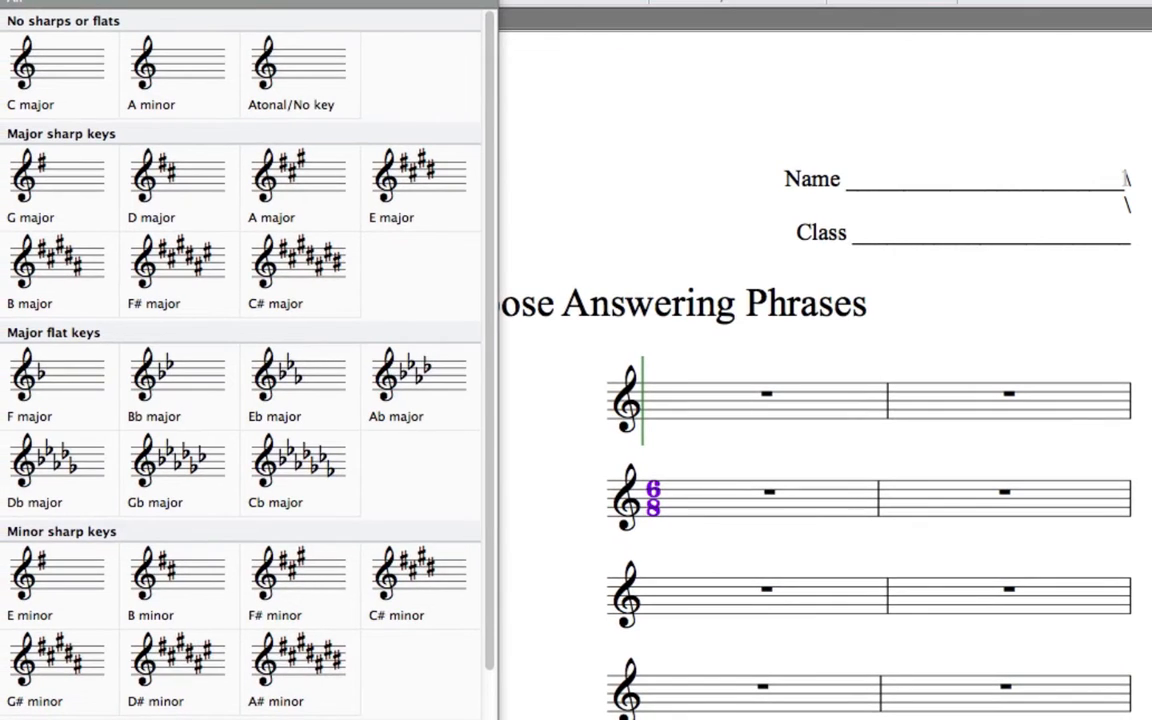
{"action": "left_click", "coordinate": [400, 716]}
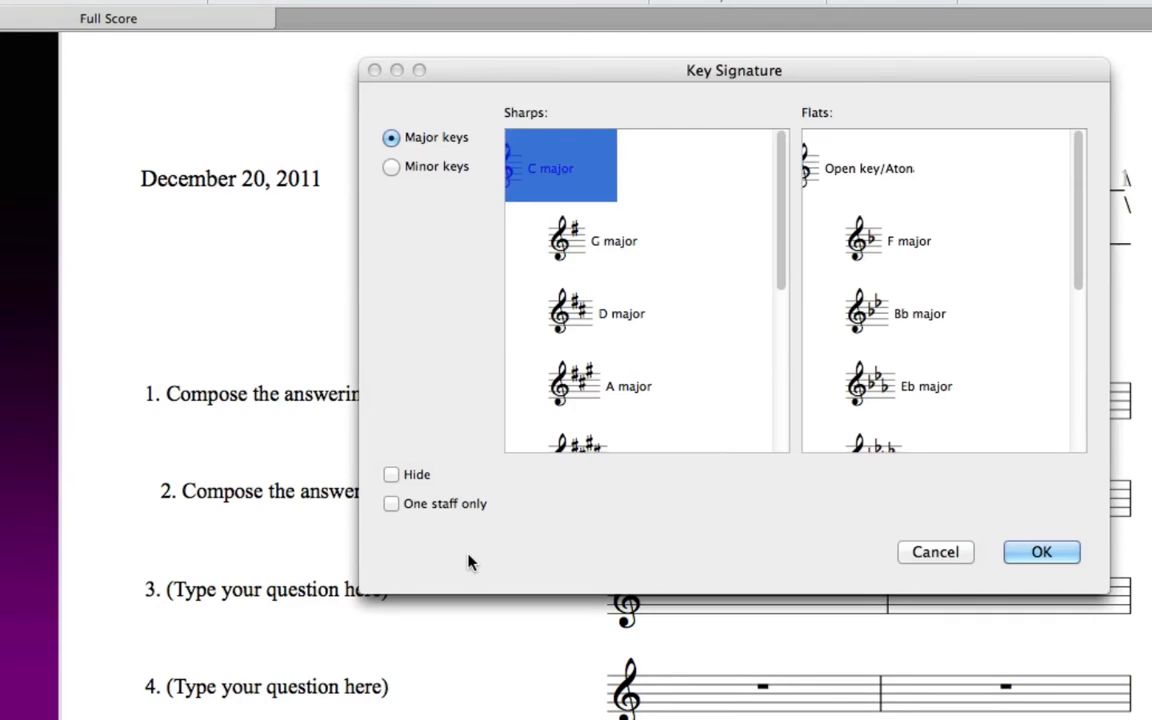
{"action": "left_click", "coordinate": [391, 475]}
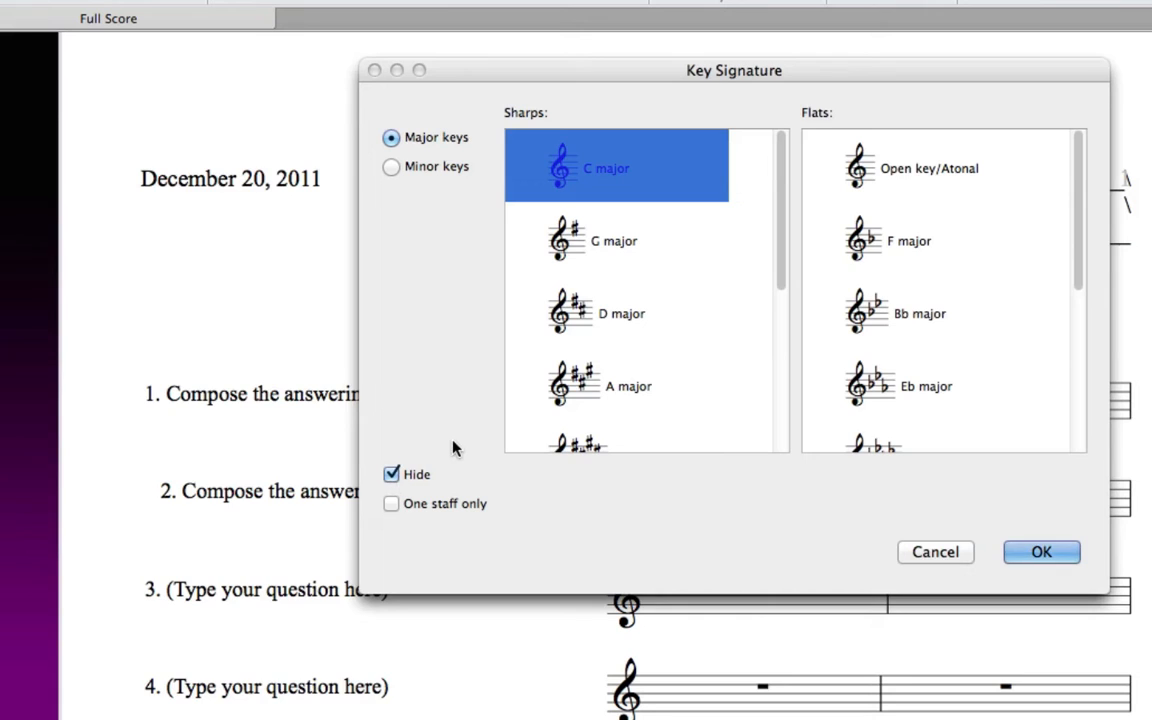
{"action": "left_click", "coordinate": [912, 245]}
{"action": "left_click", "coordinate": [1040, 551]}
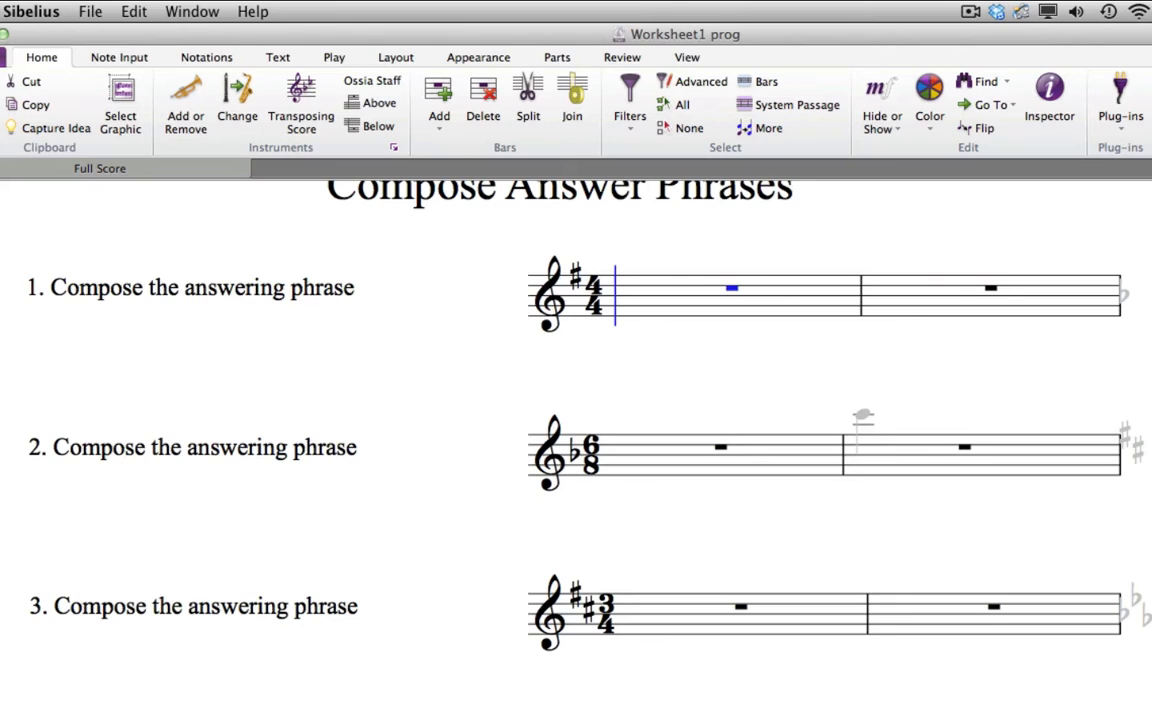
Begin question 1's first bar with a dotted eighth E, sixteenth F, sixteenth G and dotted eighth A, ascending.
{"action": "key", "text": "e"}
{"action": "key", "text": "ctrl+Down"}
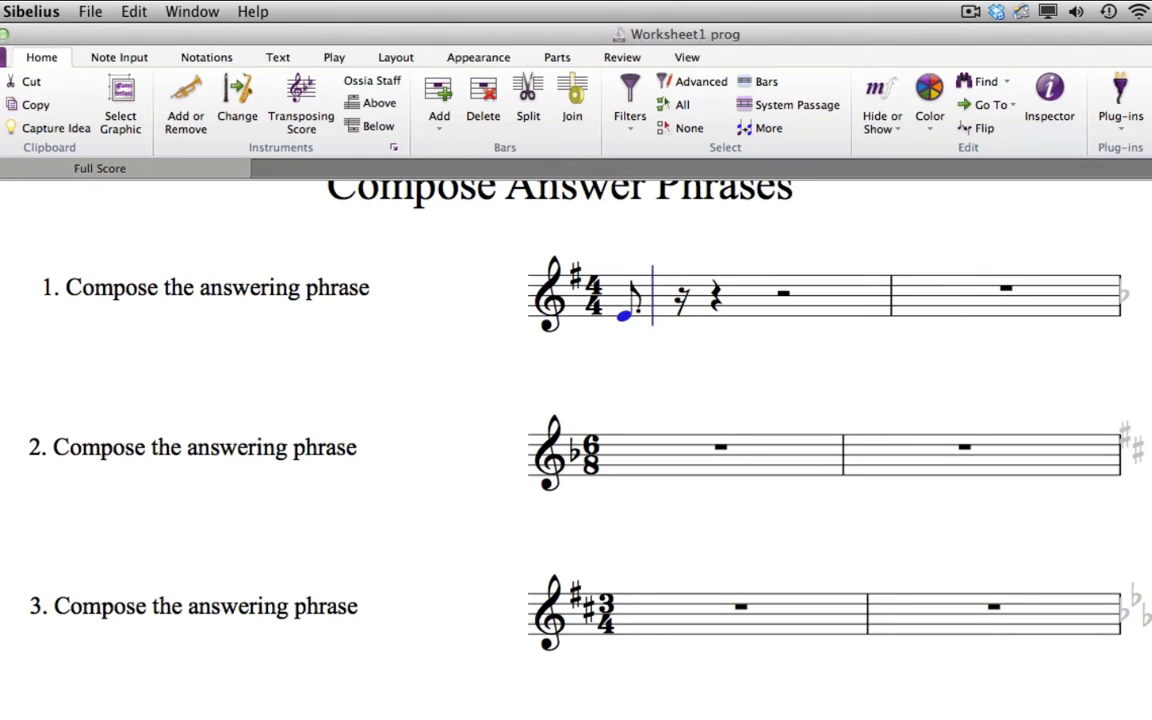
{"action": "key", "text": "2"}
{"action": "key", "text": "f"}
{"action": "key", "text": "3"}
{"action": "key", "text": "g"}
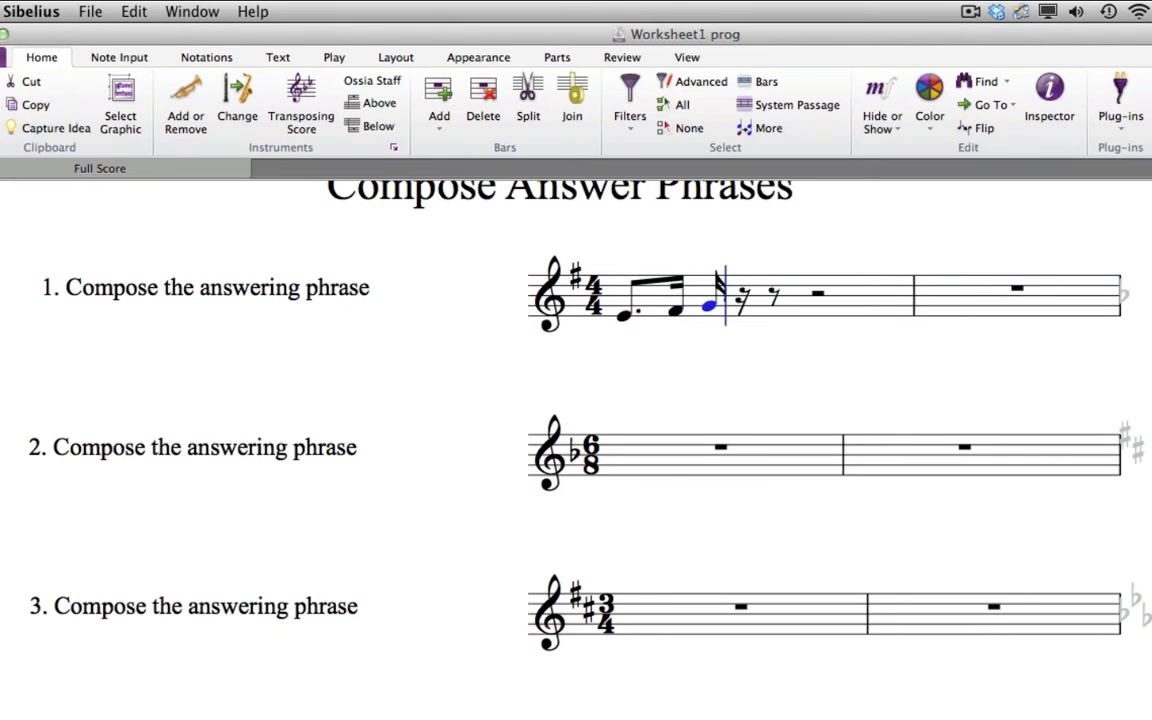
{"action": "key", "text": "a"}
{"action": "key", "text": "Escape"}
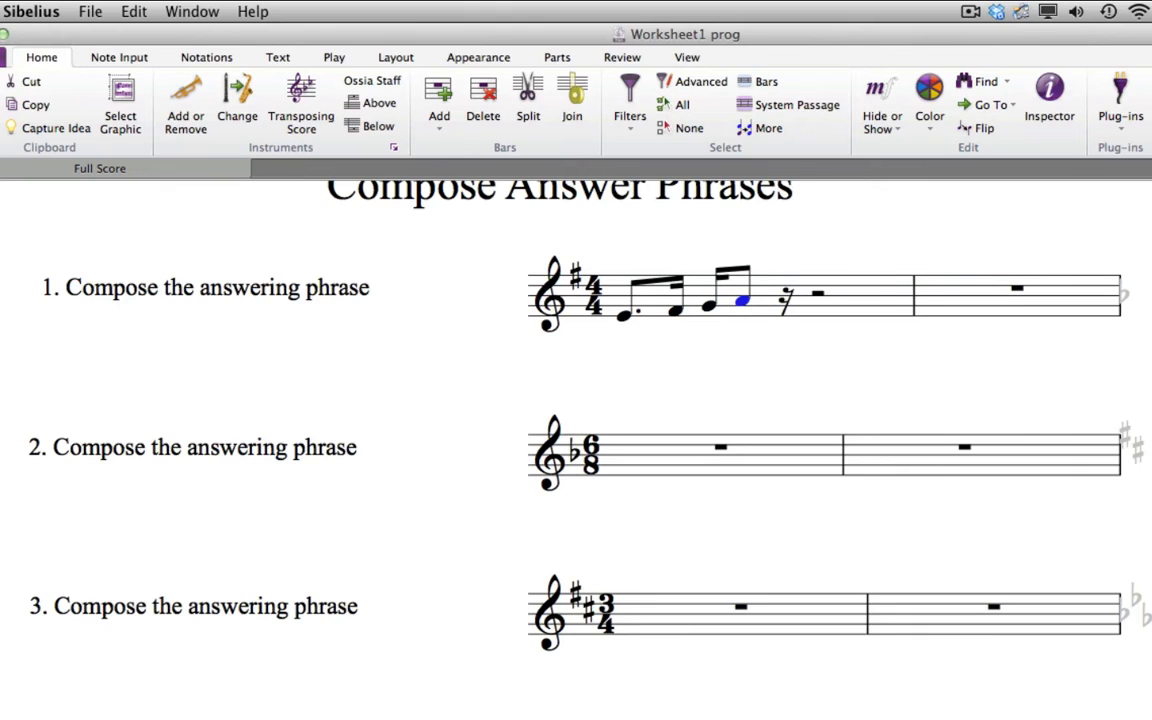
{"action": "key", "text": "period"}
{"action": "key", "text": "Right"}
Complete question 1's first bar with a dotted eighth B, a sixteenth C and a quarter-note B.
{"action": "key", "text": "3"}
{"action": "key", "text": "period"}
{"action": "key", "text": "b"}
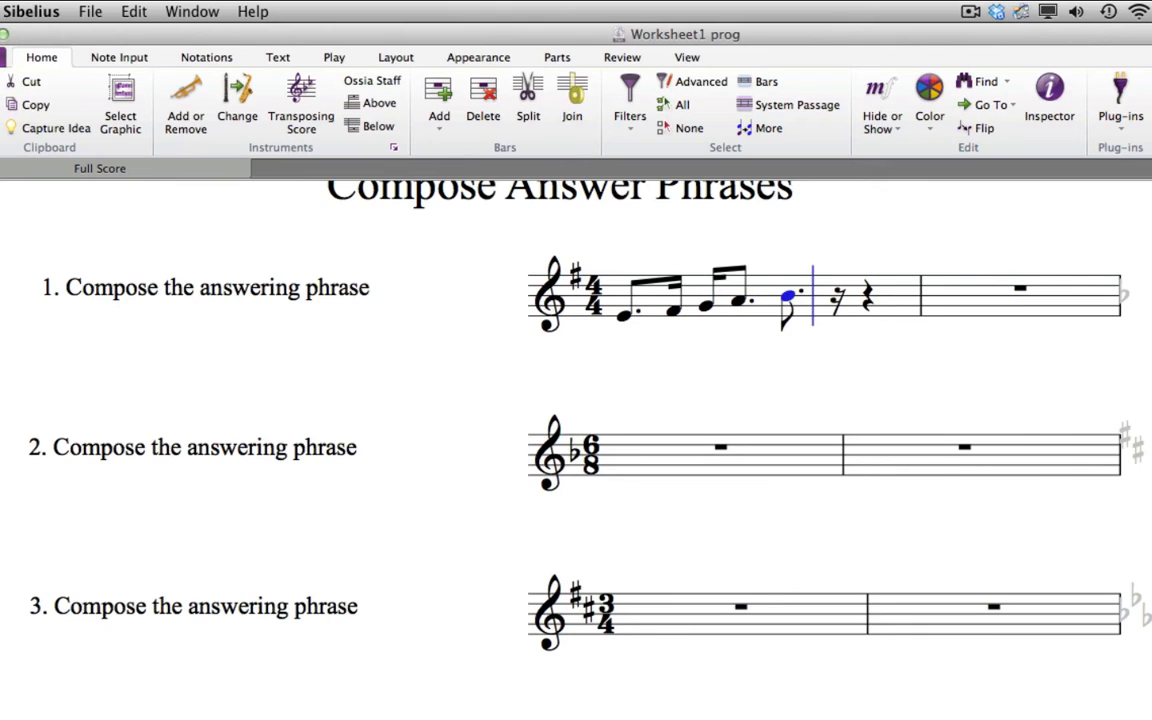
{"action": "key", "text": "2"}
{"action": "key", "text": "c"}
{"action": "key", "text": "4"}
{"action": "key", "text": "b"}
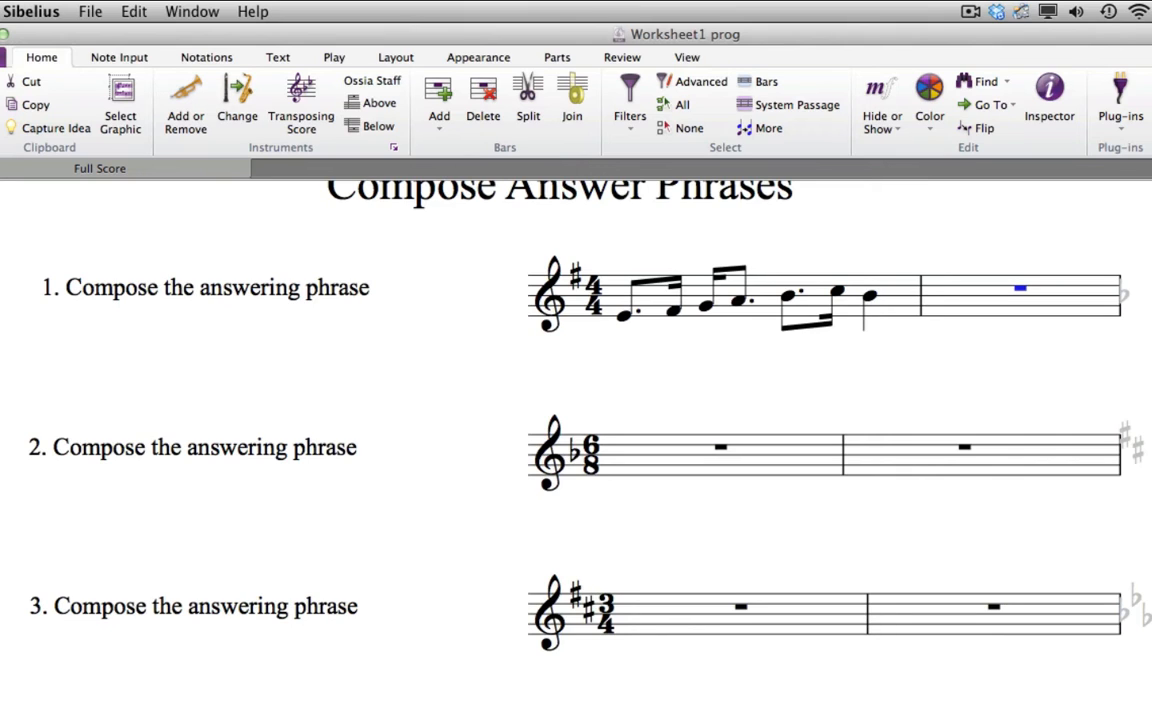
Hide the bar rests in the second bars of questions 1 and 2.
{"action": "right_click", "coordinate": [1027, 302]}
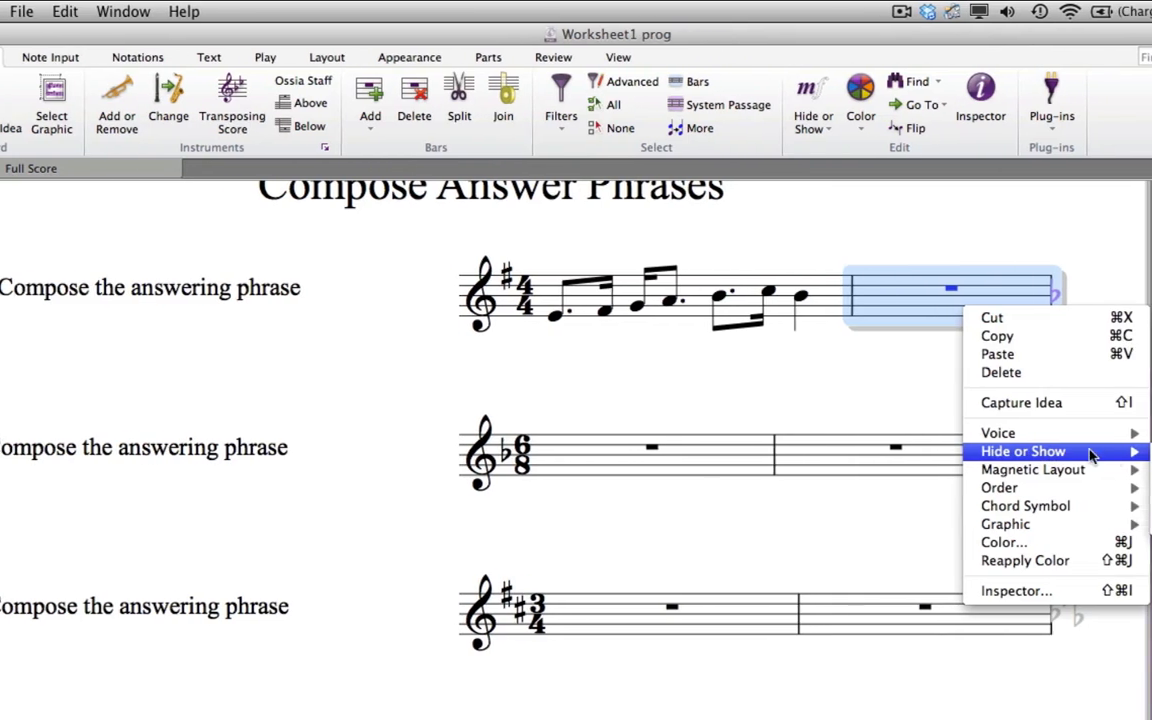
{"action": "left_click", "coordinate": [1085, 456]}
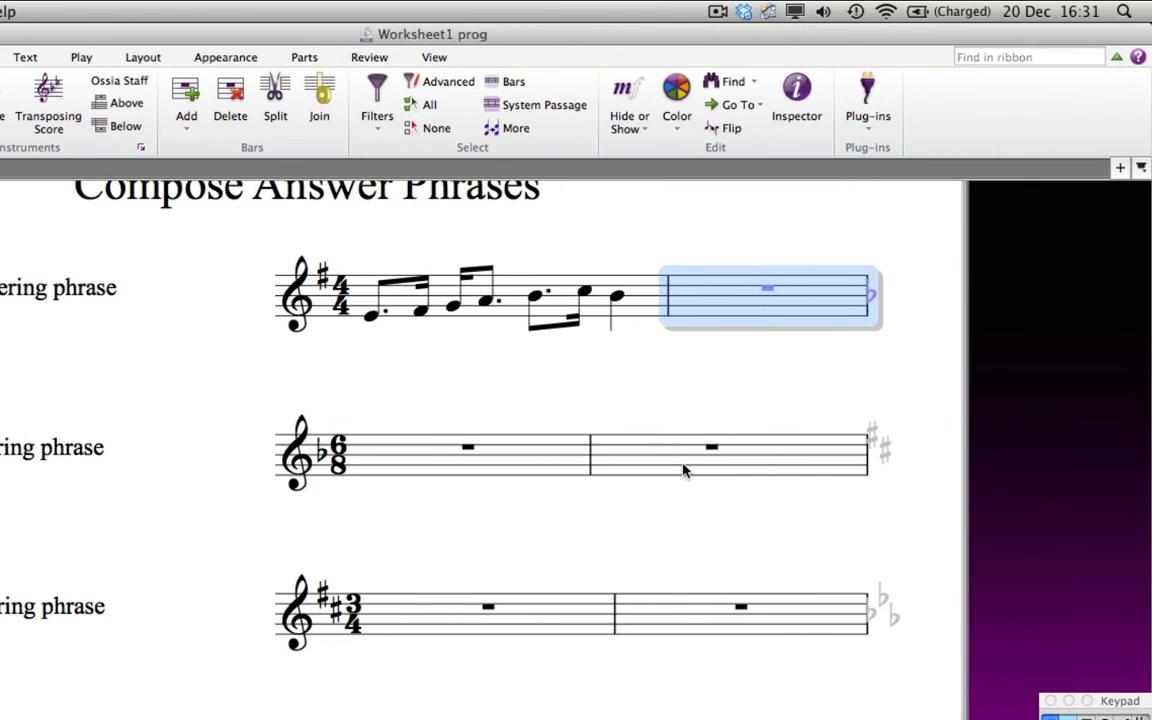
{"action": "left_click", "coordinate": [683, 467]}
{"action": "right_click", "coordinate": [683, 467]}
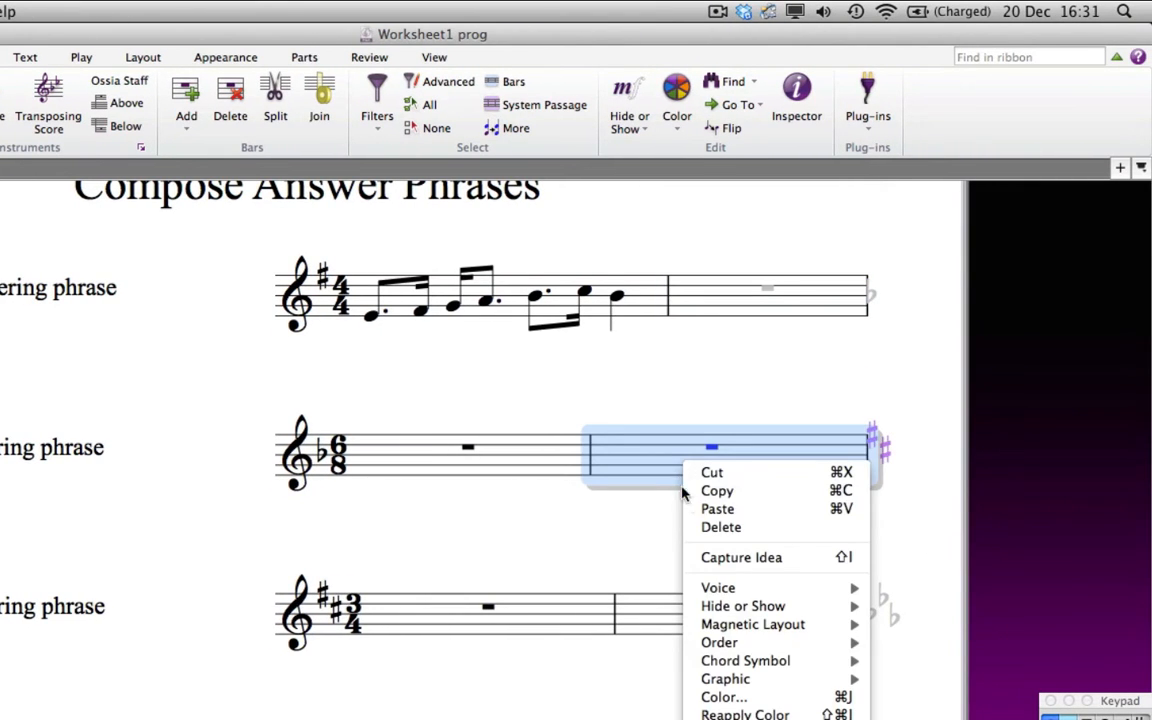
{"action": "mouse_move", "coordinate": [700, 604]}
{"action": "left_click", "coordinate": [915, 609]}
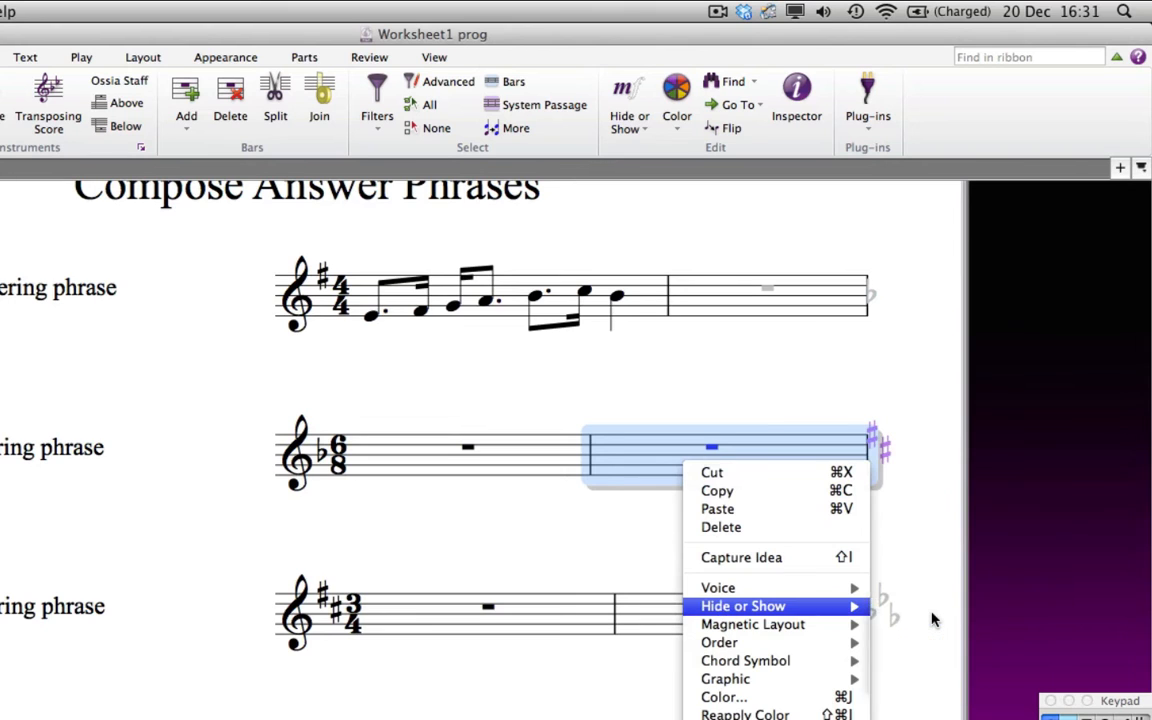
{"action": "key", "text": "Escape"}
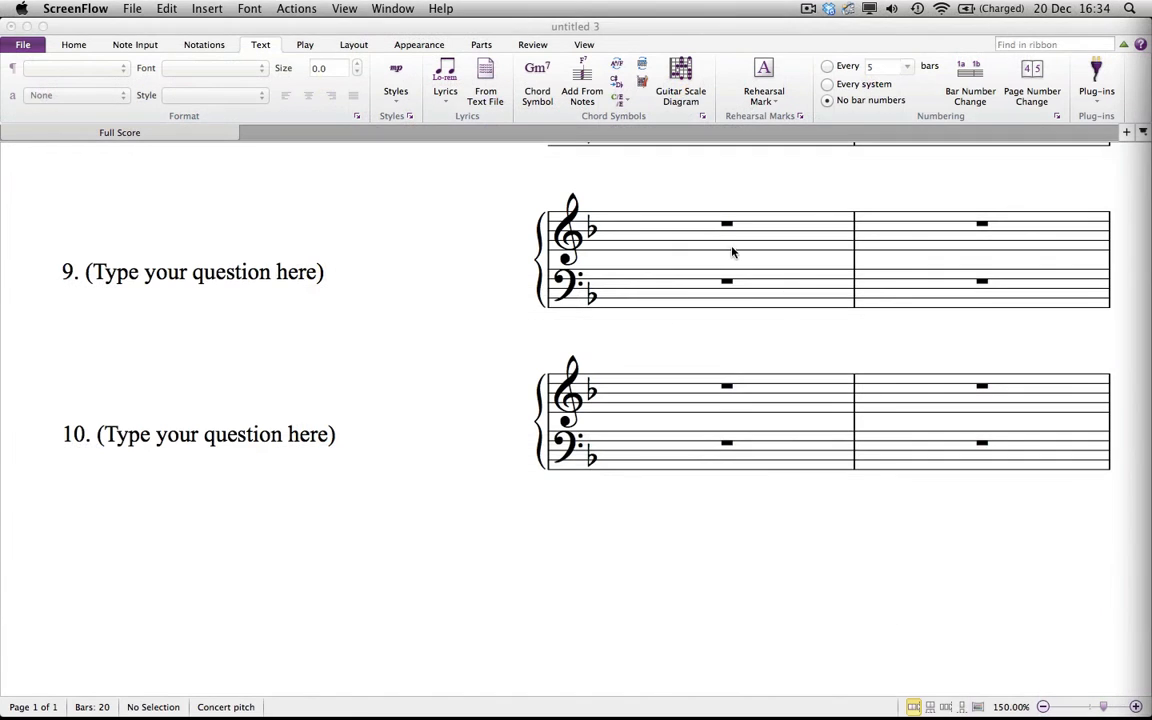
Delete the bars of questions 9 and 10 from the score together with their otherwise hidden staves.
{"action": "left_click", "coordinate": [656, 233]}
{"action": "left_click", "coordinate": [656, 233]}
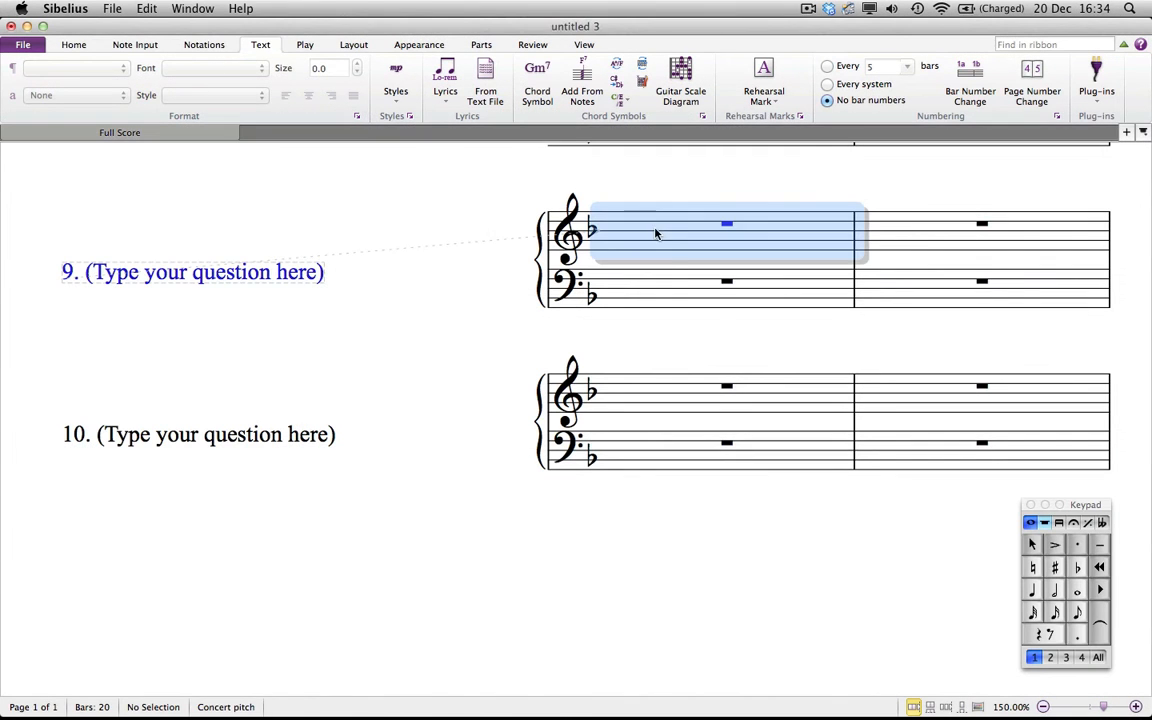
{"action": "left_click", "coordinate": [901, 461], "text": "shift"}
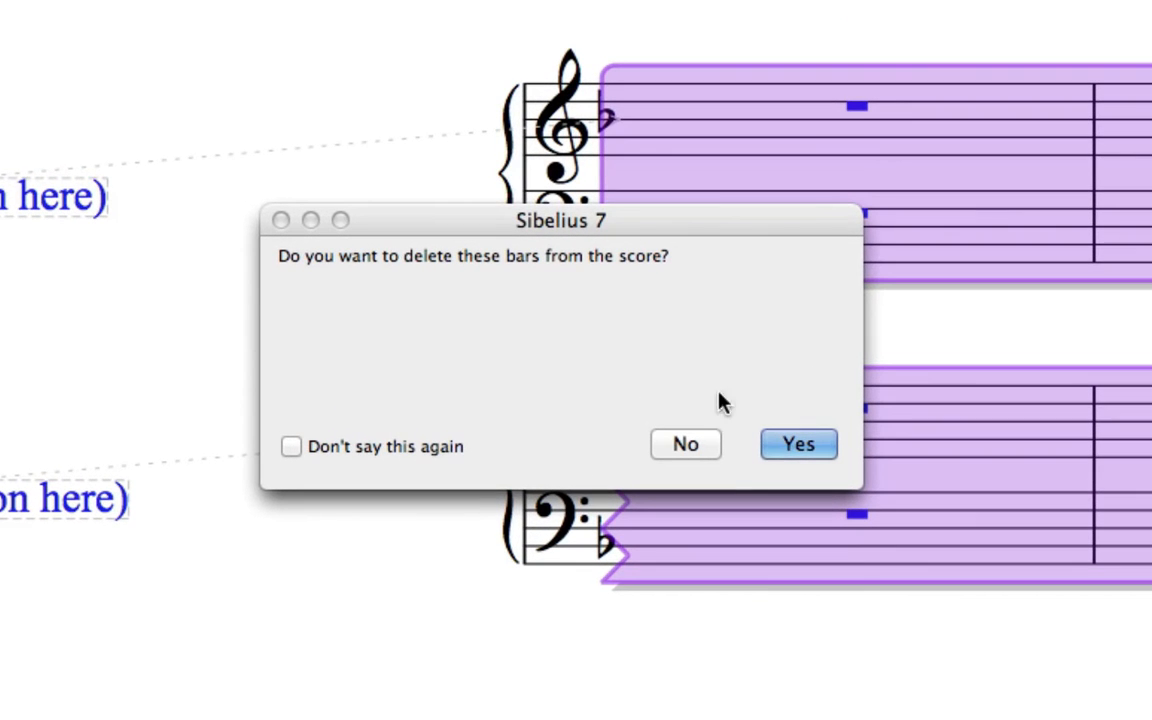
{"action": "left_click", "coordinate": [802, 452]}
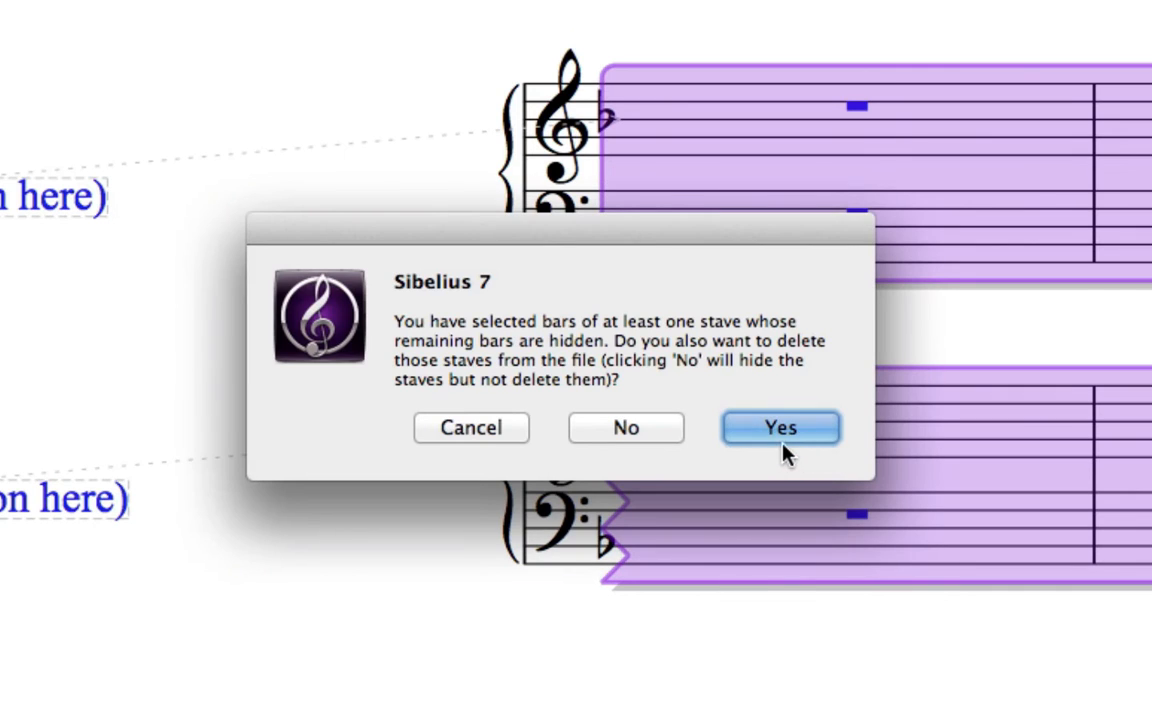
{"action": "left_click", "coordinate": [771, 433]}
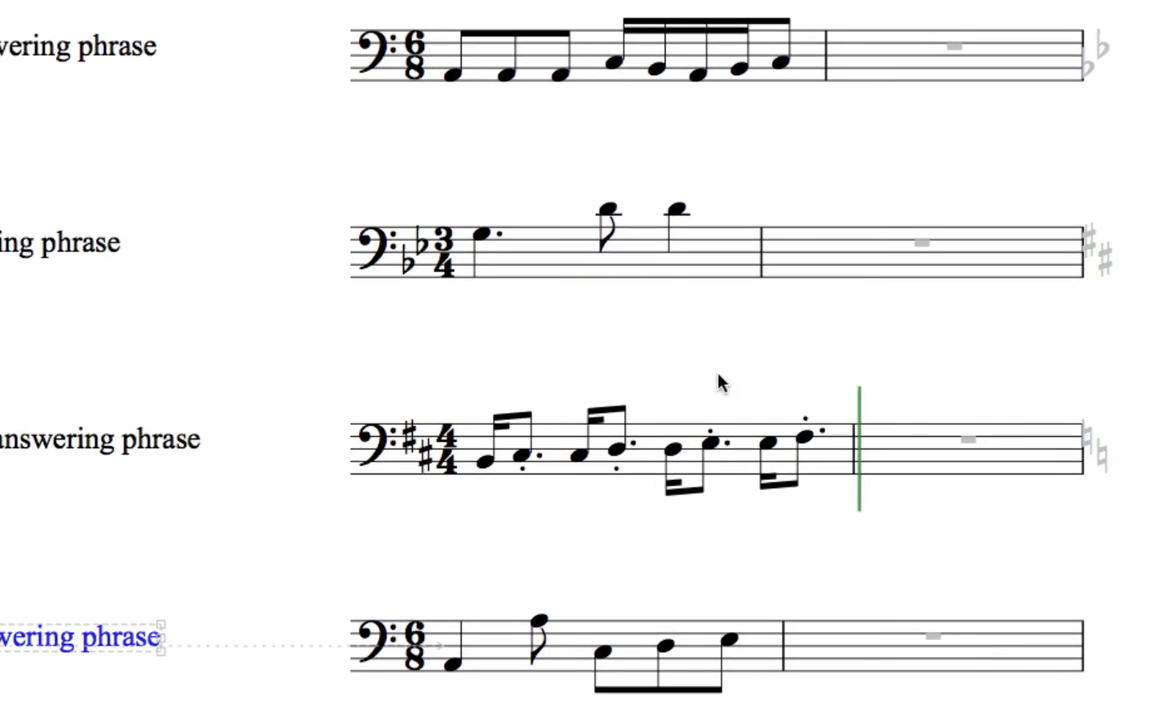
Contract the note spacing in question 7's first bar.
{"action": "left_click", "coordinate": [831, 459]}
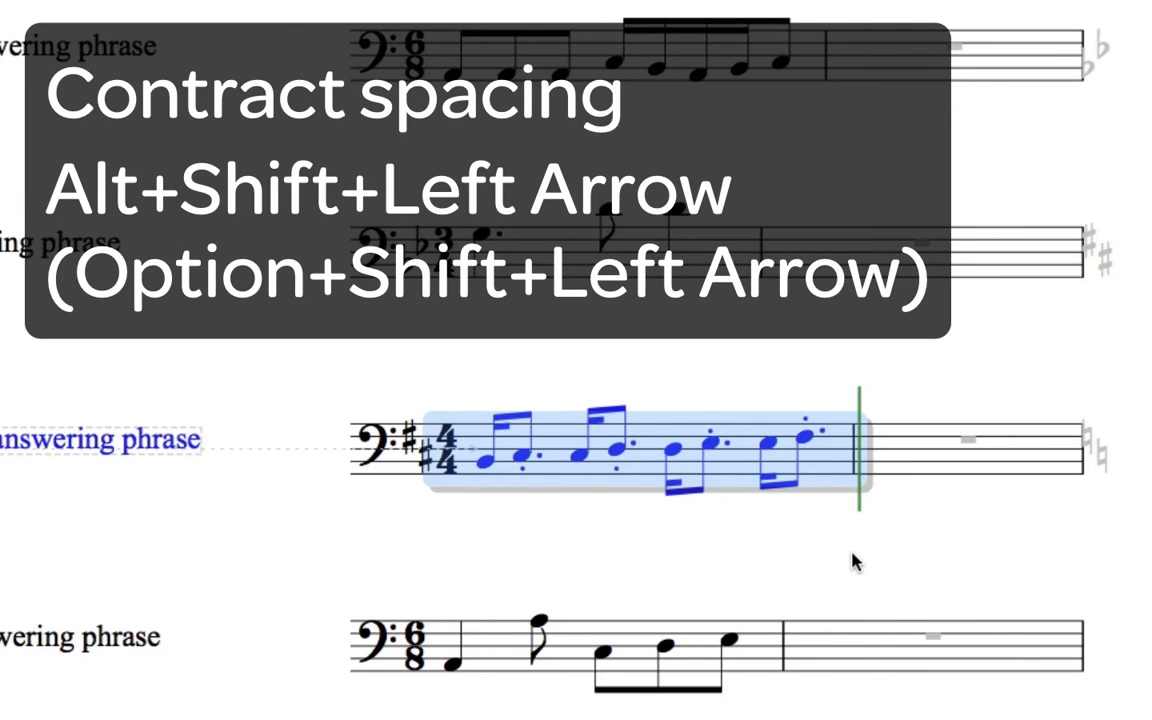
{"action": "key", "text": "alt+shift+Left"}
{"action": "key", "text": "alt+shift+Left"}
{"action": "key", "text": "alt+shift+Left"}
{"action": "key", "text": "alt+shift+Left"}
{"action": "key", "text": "alt+shift+Left"}
{"action": "key", "text": "alt+shift+Left"}
{"action": "key", "text": "alt+shift+Left"}
{"action": "key", "text": "alt+shift+Left"}
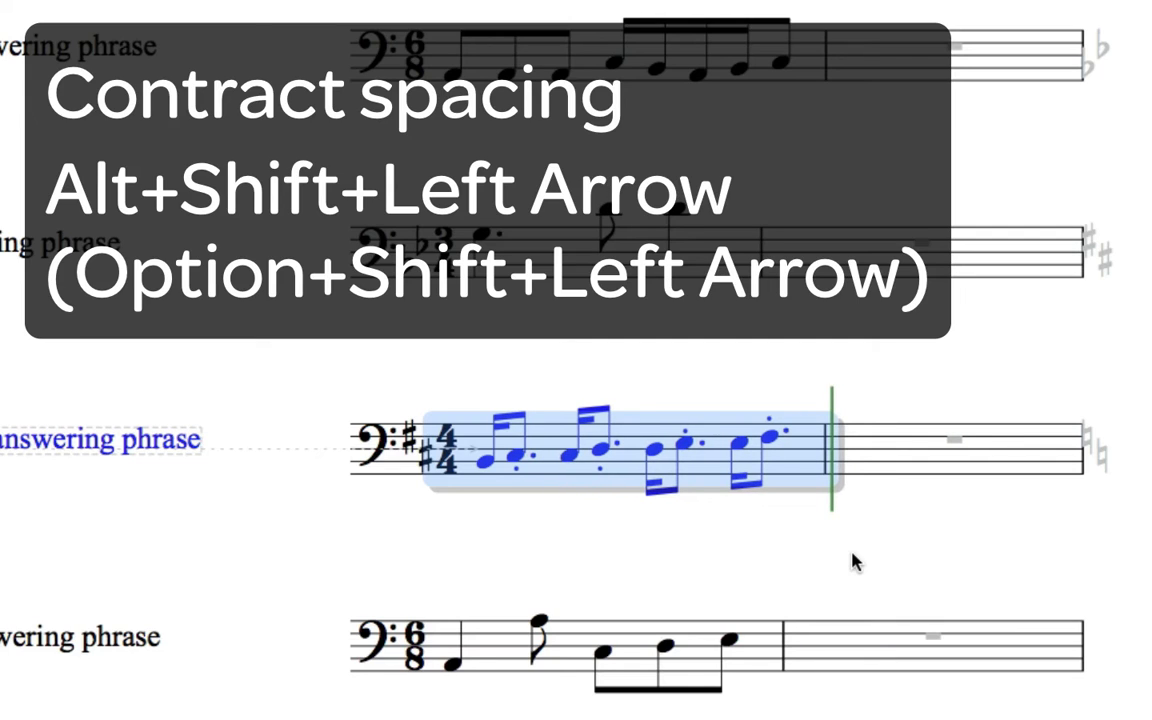
{"action": "key", "text": "alt+shift+Left"}
{"action": "key", "text": "alt+shift+Right"}
{"action": "key", "text": "alt+shift+Right"}
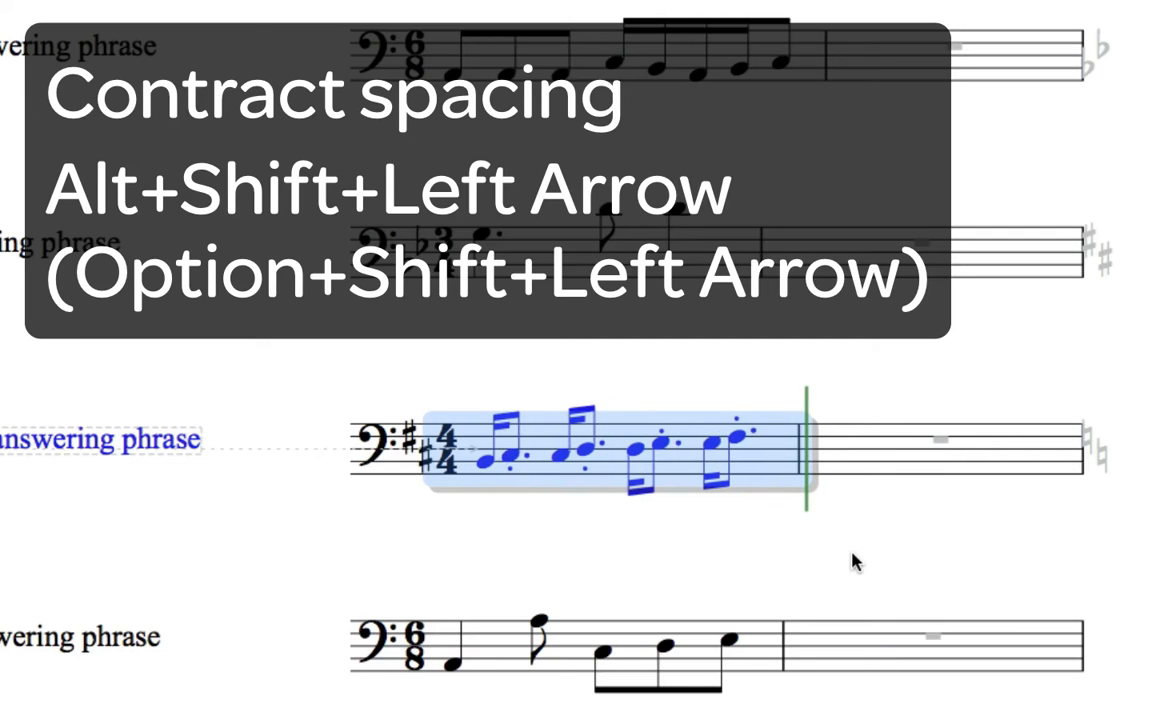
{"action": "key", "text": "alt+shift+Right"}
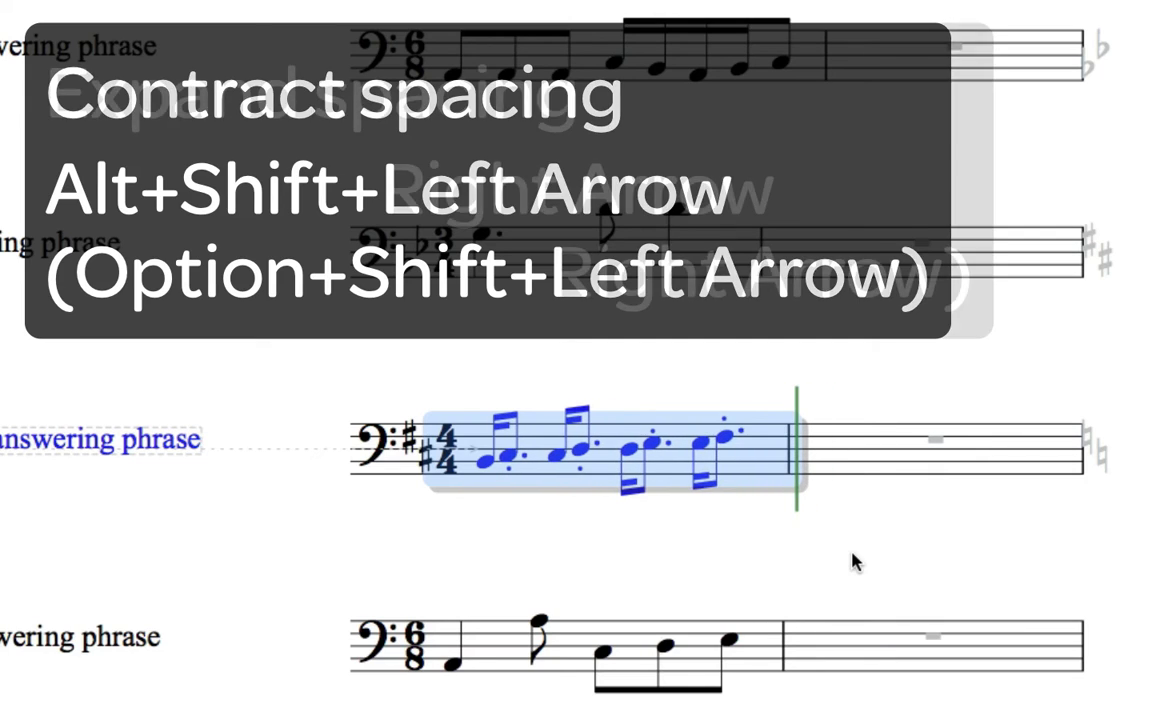
Expand question 7's first-bar spacing and fine-tune it so the barline sits close to question 5's barline.
{"action": "key", "text": "alt+shift+Right"}
{"action": "key", "text": "alt+shift+Right"}
{"action": "key", "text": "alt+shift+Right"}
{"action": "key", "text": "alt+shift+Right"}
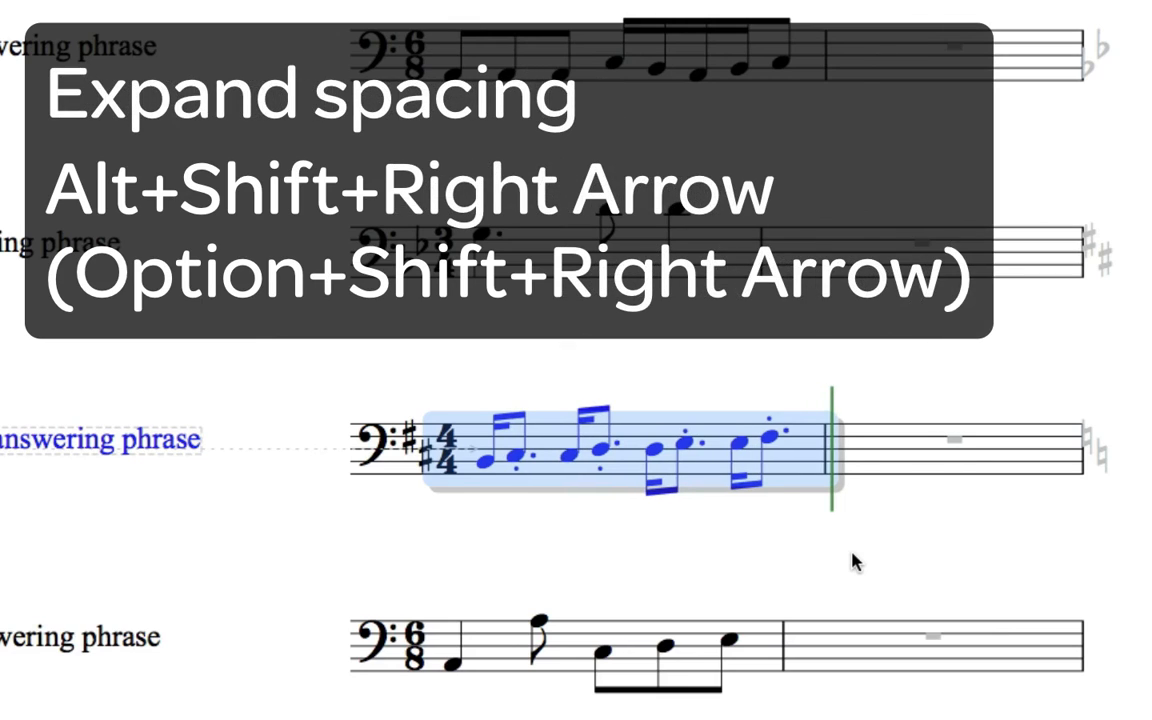
{"action": "key", "text": "alt+shift+Left"}
{"action": "key", "text": "alt+shift+Left"}
{"action": "key", "text": "alt+shift+Right"}
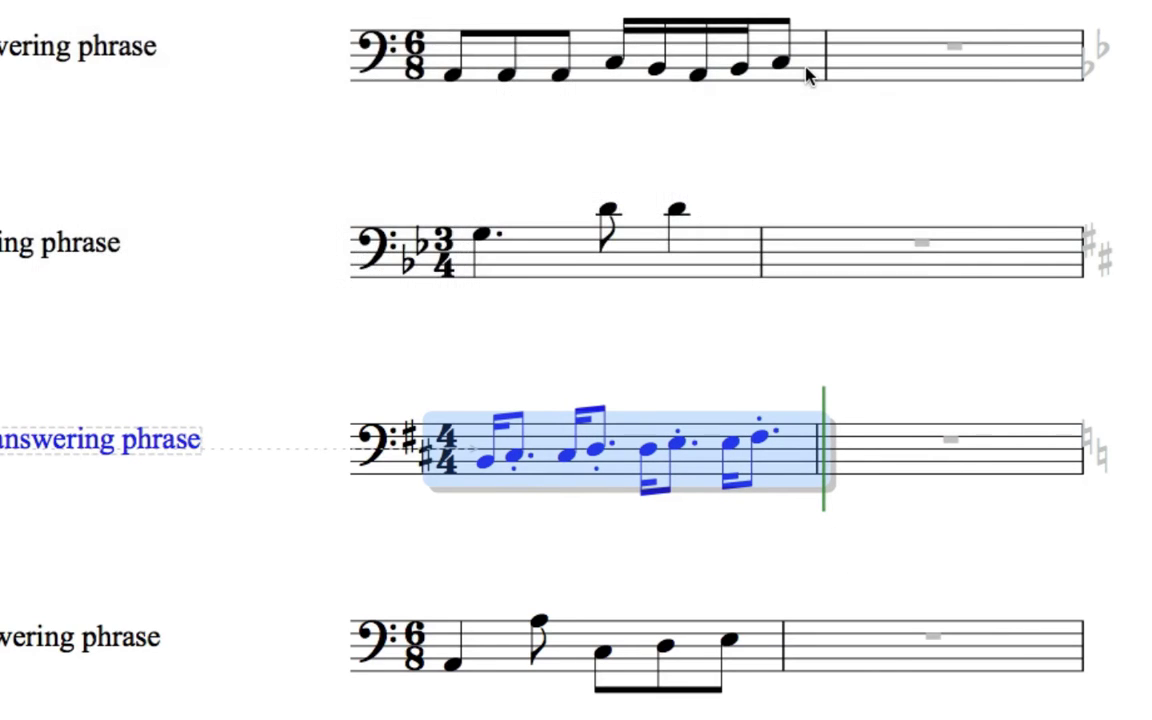
Contract the note spacing in question 5's first bar slightly and clear the selection.
{"action": "left_click", "coordinate": [808, 75]}
{"action": "key", "text": "alt+shift+Left"}
{"action": "key", "text": "alt+shift+Left"}
{"action": "key", "text": "alt+shift+Left"}
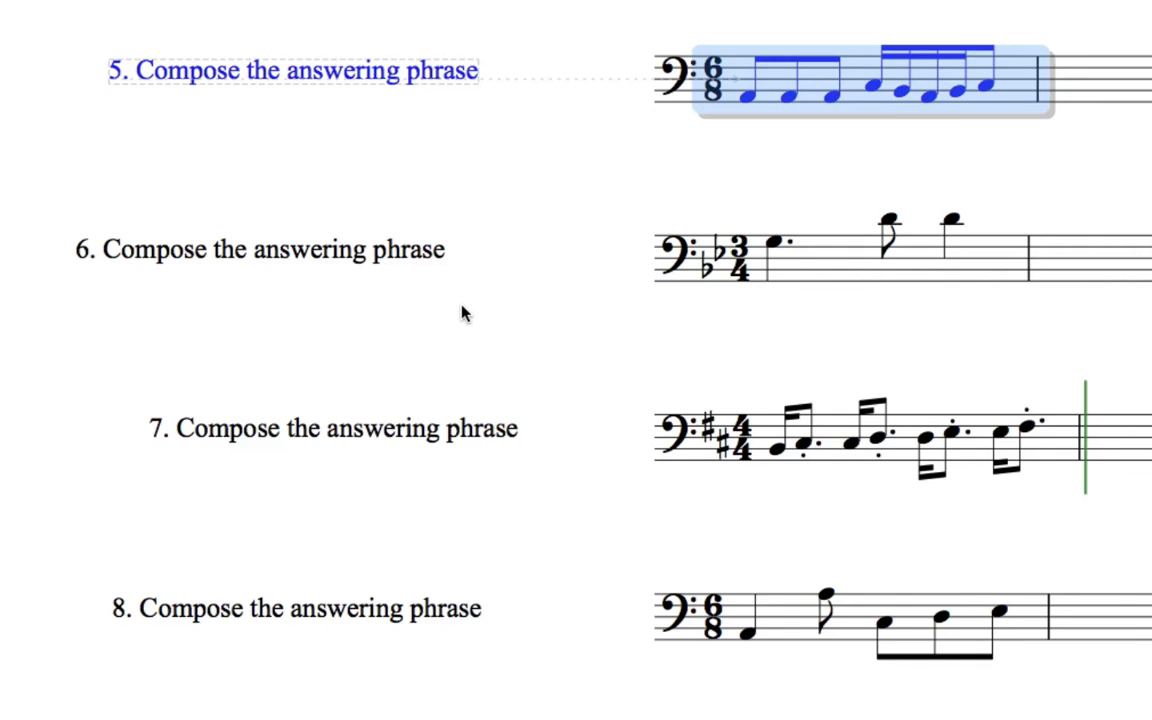
{"action": "key", "text": "Escape"}
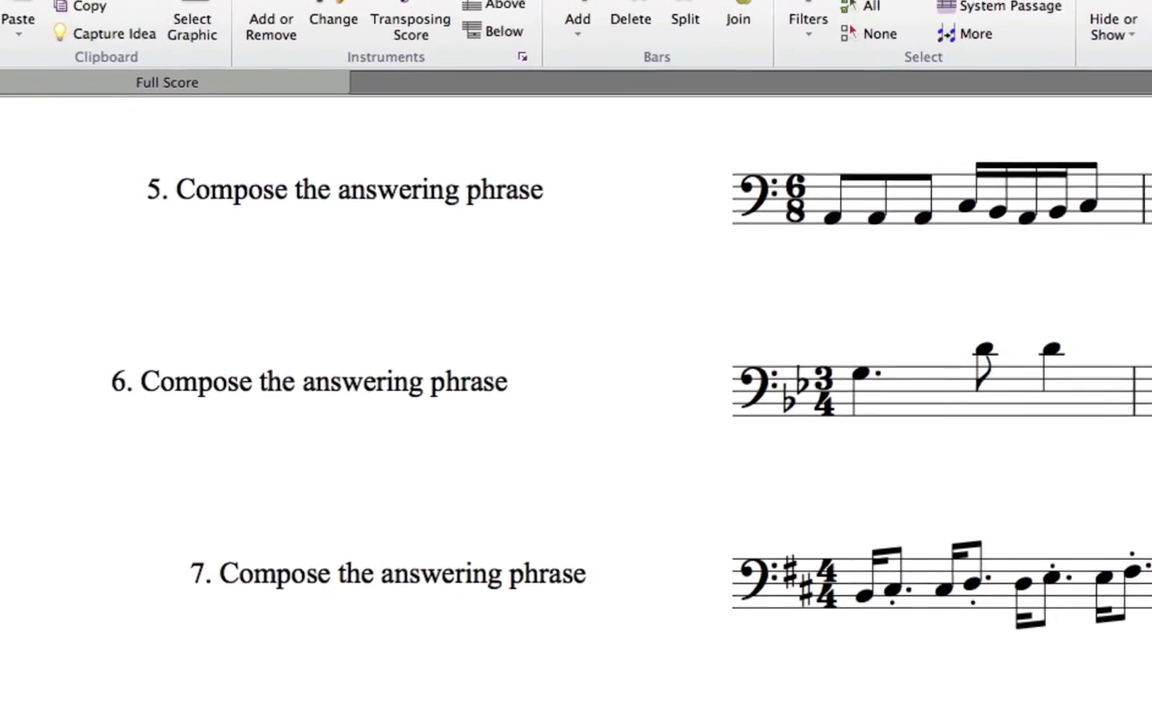
Set the paper texture for scores to "Paper, graph" in the preferences.
{"action": "left_click", "coordinate": [26, 10]}
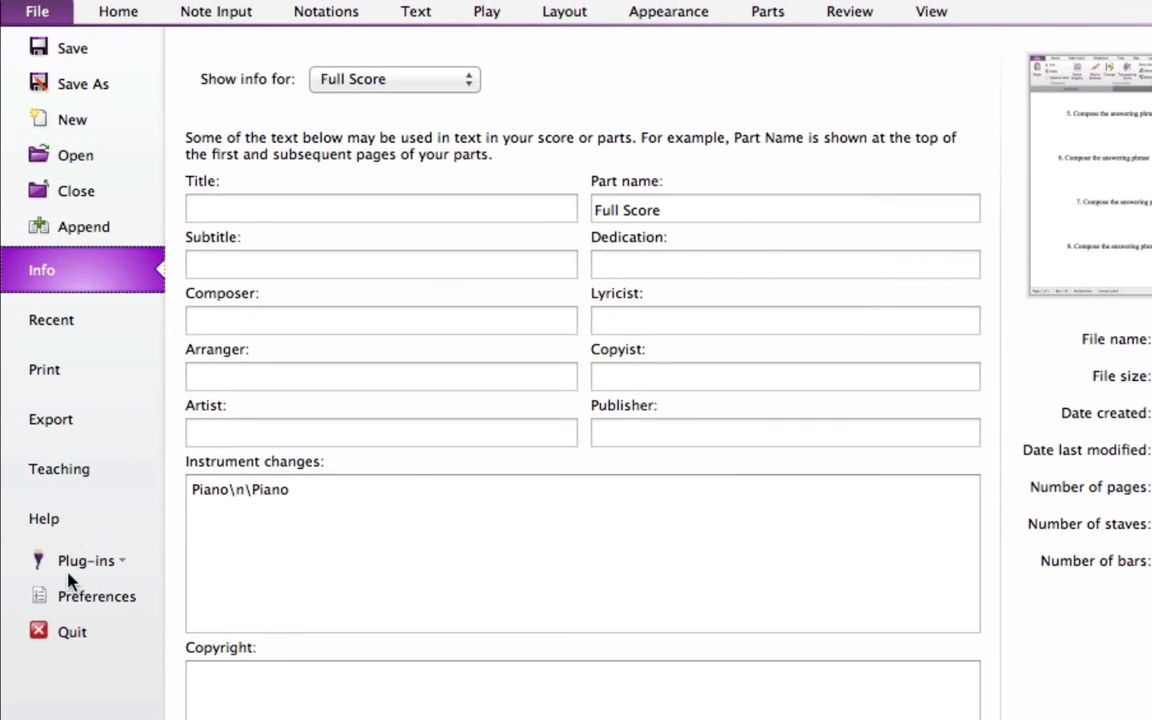
{"action": "left_click", "coordinate": [106, 597]}
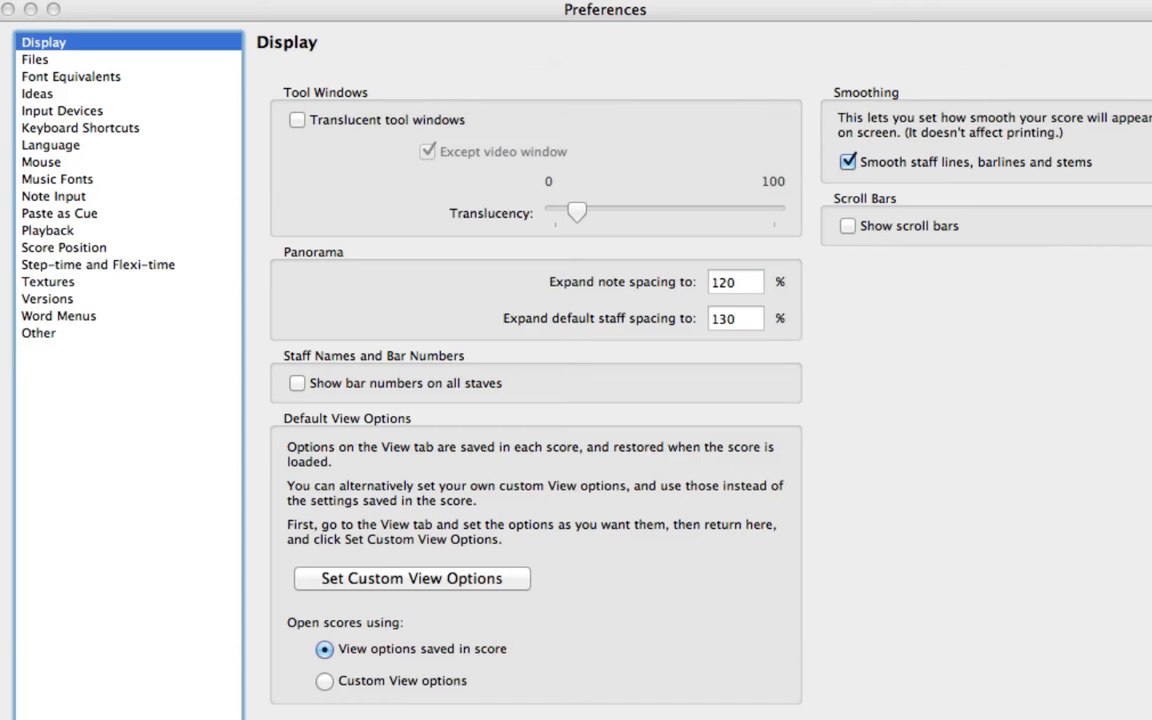
{"action": "left_click", "coordinate": [50, 283]}
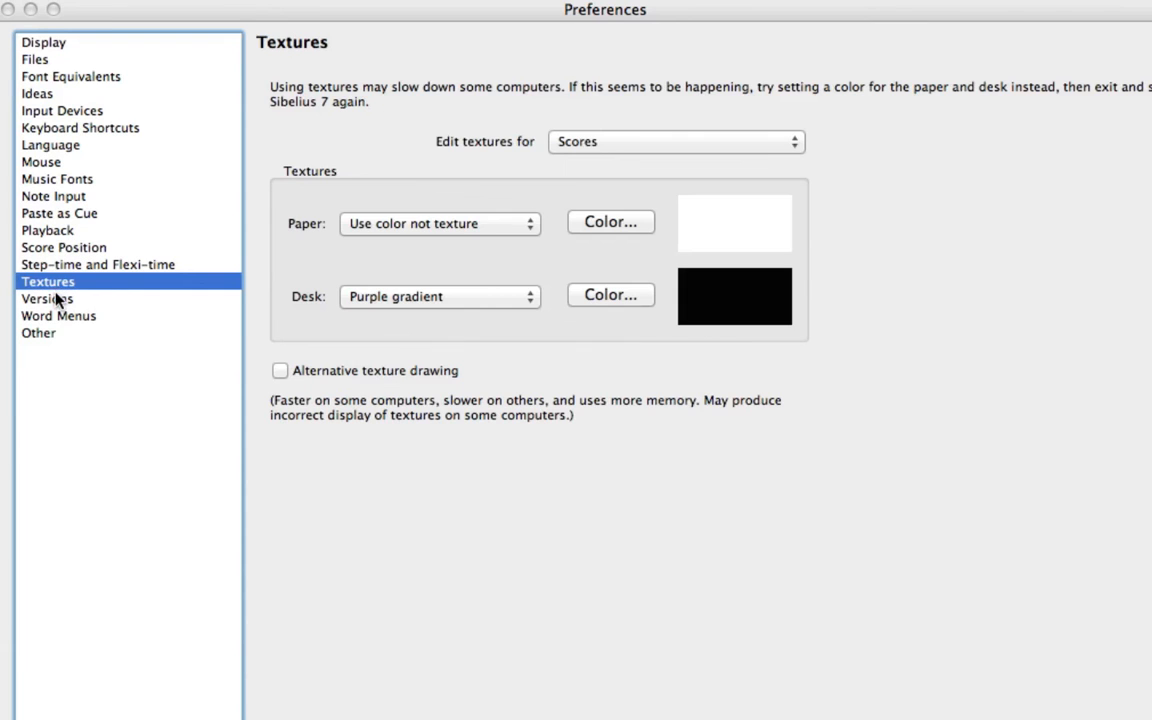
{"action": "left_click", "coordinate": [485, 228]}
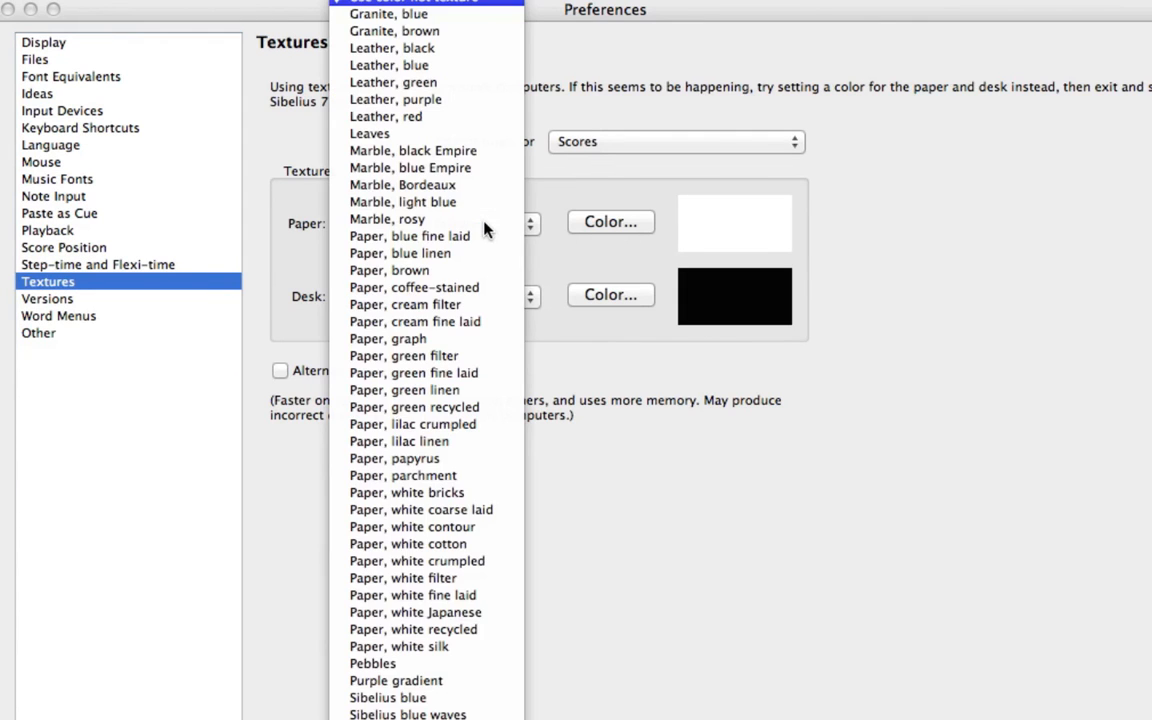
{"action": "left_click", "coordinate": [451, 340]}
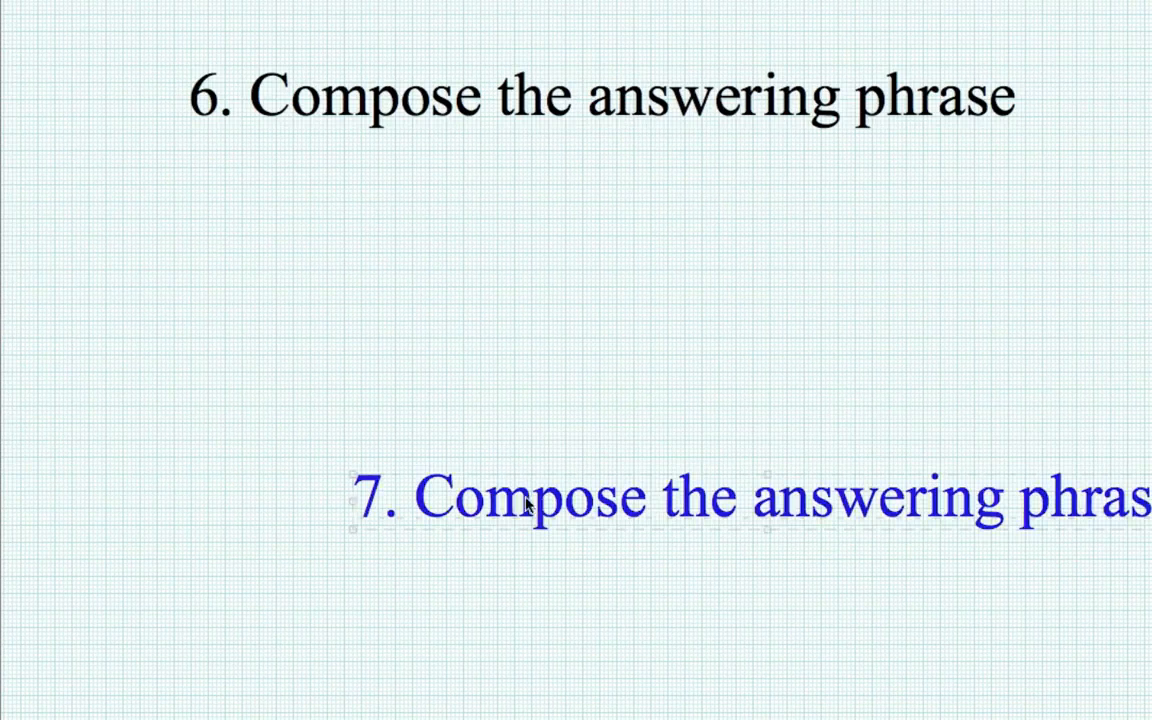
Move the texts of questions 7 and 8 horizontally so their numbers line up beneath question 6, using the graph-paper grid.
{"action": "left_click_drag", "start_coordinate": [527, 501], "coordinate": [392, 496]}
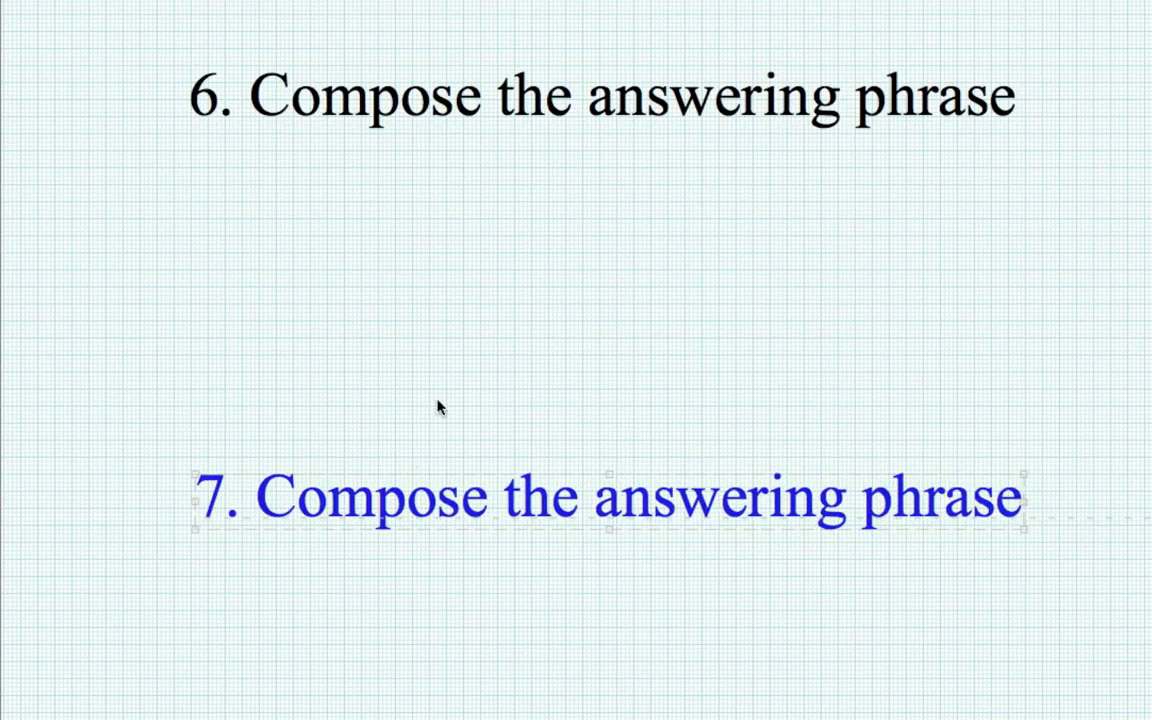
{"action": "left_click_drag", "start_coordinate": [443, 390], "coordinate": [525, 247]}
{"action": "left_click_drag", "start_coordinate": [529, 570], "coordinate": [535, 363]}
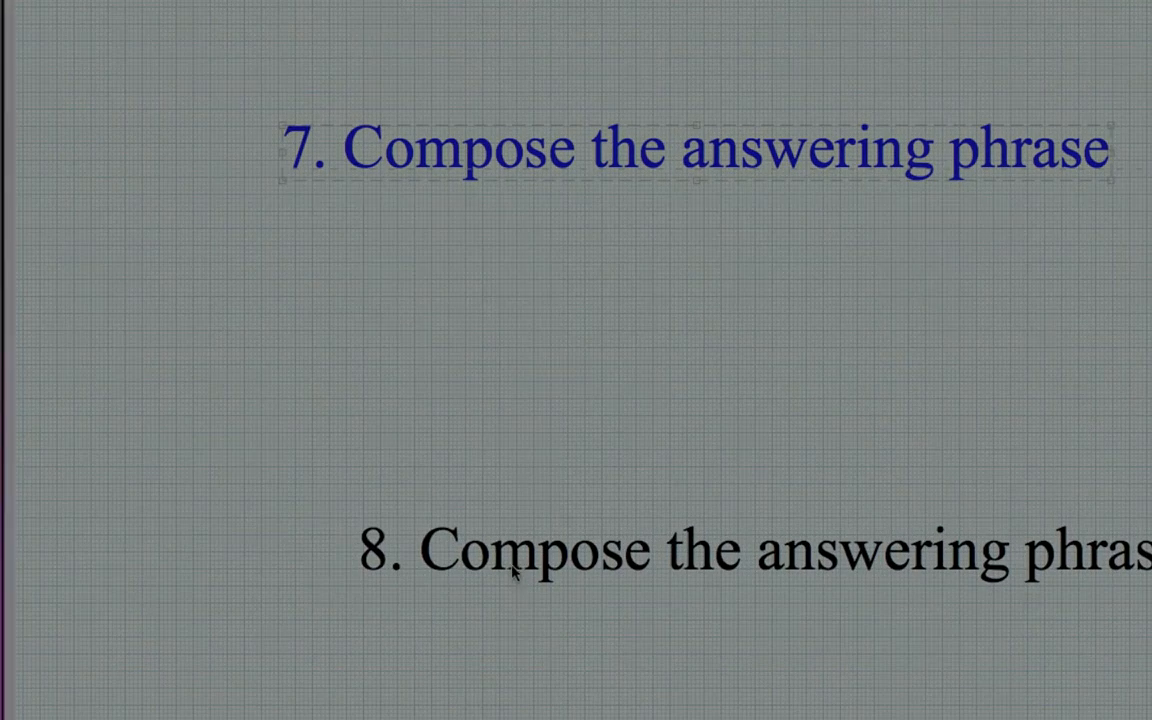
{"action": "left_click_drag", "start_coordinate": [514, 571], "coordinate": [434, 570]}
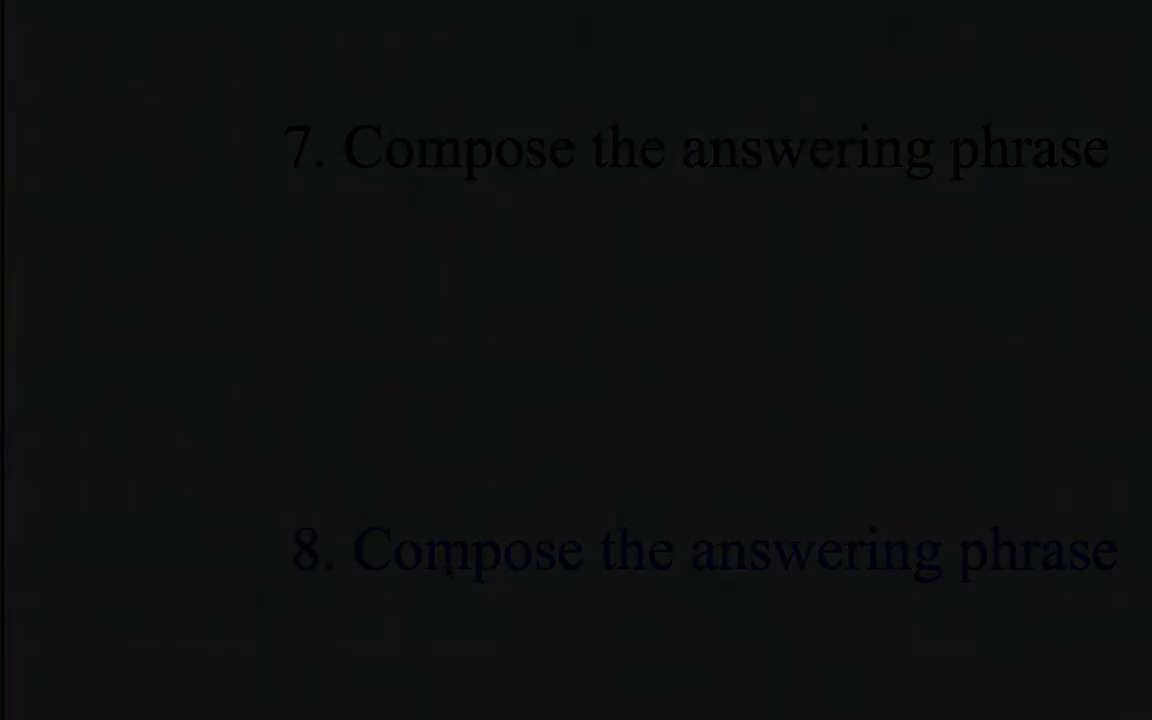